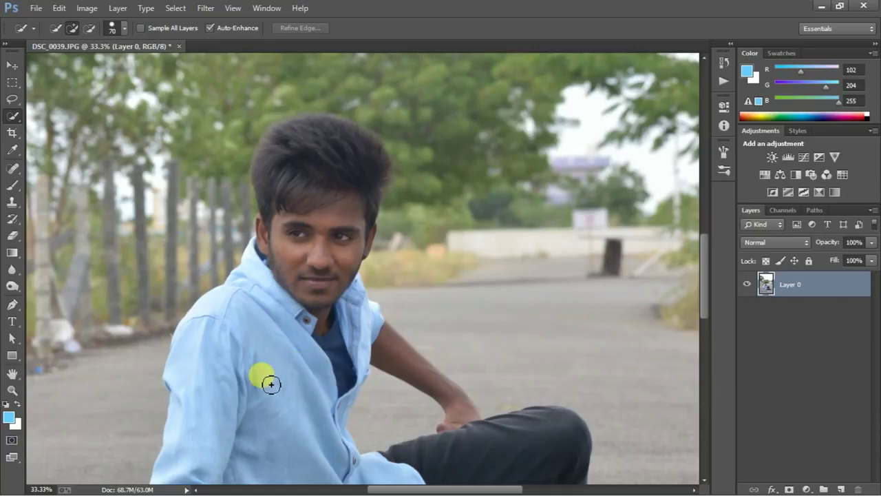
Step: Quick-select the seated man's head, shirt, both arms and dark trousers
mouse_move(268, 384)
mouse_down()
mouse_move(314, 179)
mouse_move(305, 144)
mouse_move(274, 137)
mouse_move(315, 122)
mouse_move(370, 141)
mouse_move(358, 136)
mouse_up()
drag(702, 281, 687, 322)
mouse_move(223, 245)
mouse_down()
mouse_move(247, 312)
mouse_move(267, 335)
mouse_move(372, 368)
mouse_move(431, 411)
mouse_move(397, 328)
mouse_move(298, 160)
mouse_up()
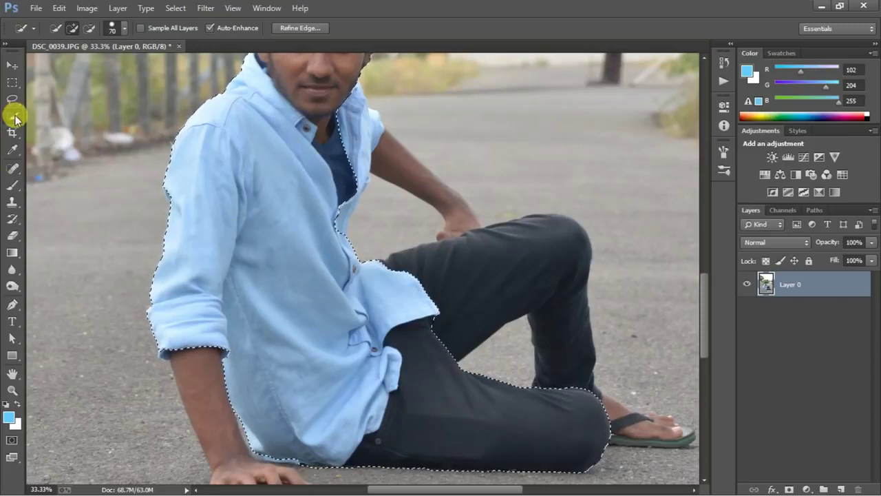
mouse_move(316, 156)
mouse_down()
mouse_move(370, 150)
mouse_move(408, 168)
mouse_move(459, 212)
mouse_move(481, 265)
mouse_move(507, 255)
mouse_up()
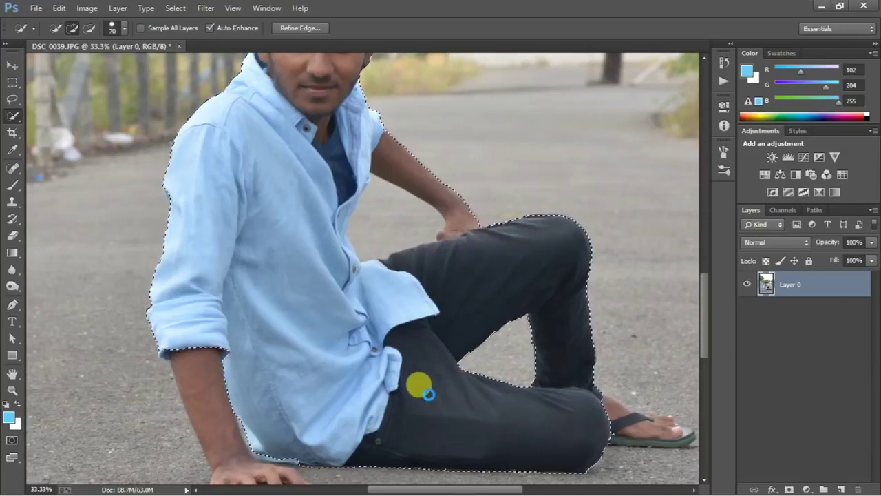
drag(203, 382, 206, 415)
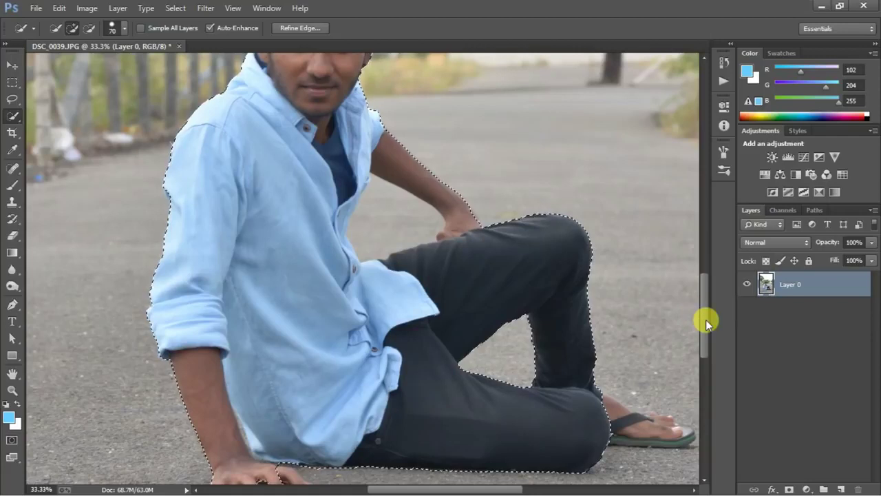
Step: Add the sandalled foot and the fingers of the hand resting on the road to the selection
drag(706, 319, 705, 332)
mouse_move(614, 364)
mouse_down()
mouse_move(684, 375)
mouse_move(649, 359)
mouse_up()
click(366, 387)
drag(274, 422, 284, 418)
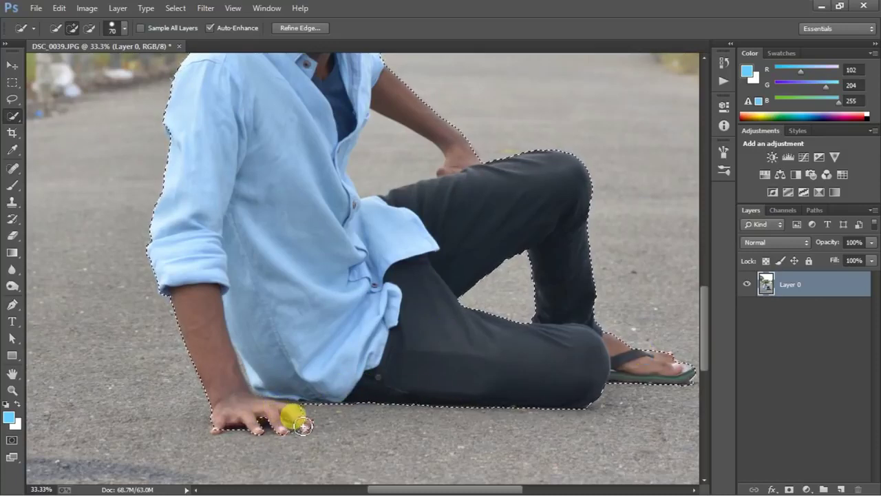
Step: Subtract the road gap between torso, rear arm and thigh, then use a size 20 brush to trim beside the supporting hand
click(91, 28)
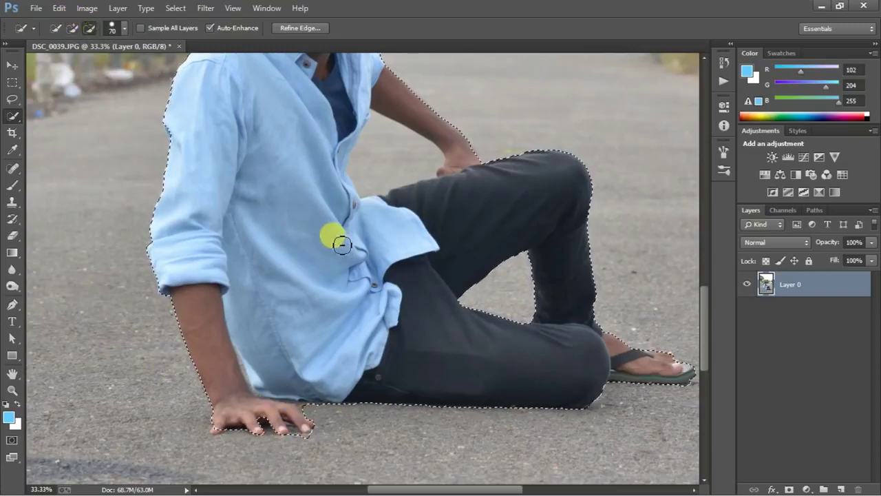
drag(373, 176, 387, 146)
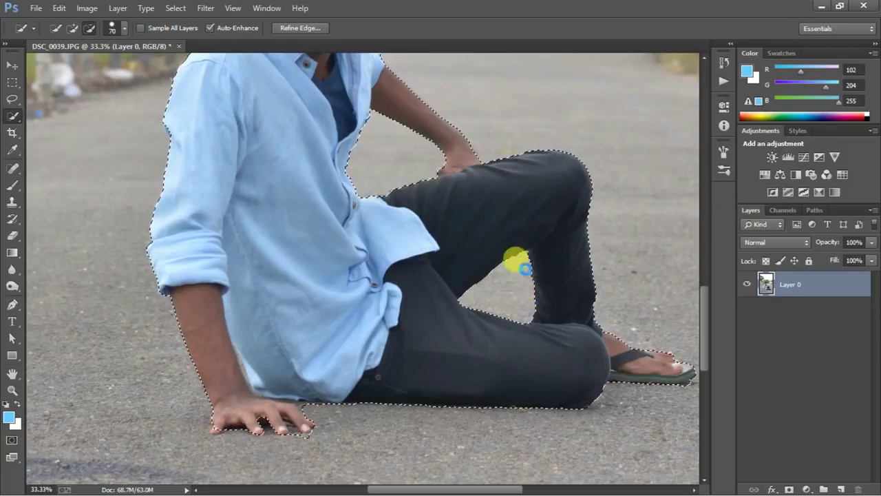
click(71, 29)
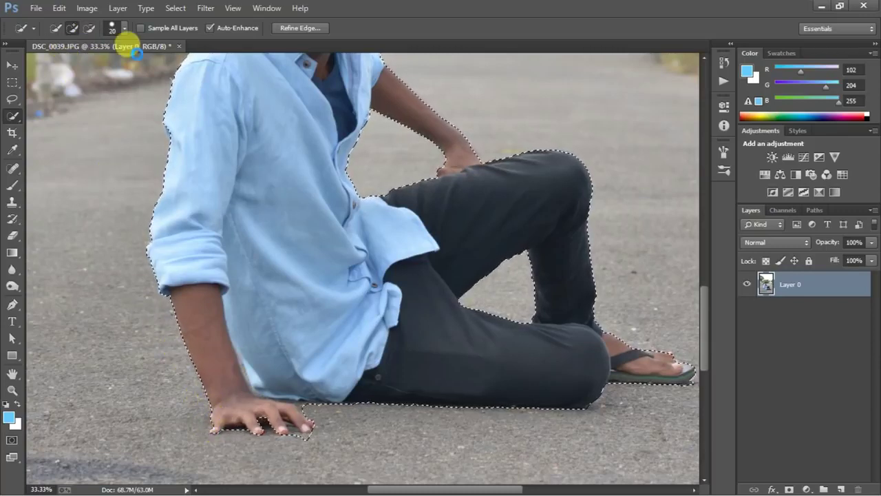
click(89, 28)
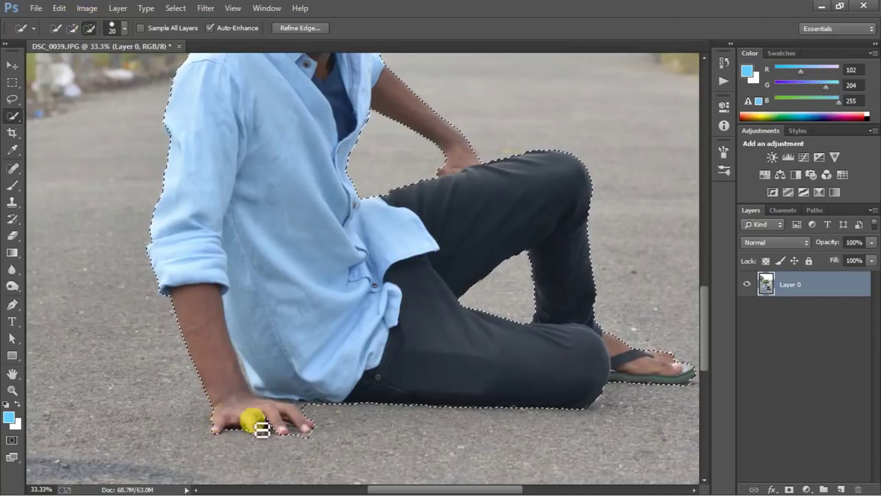
click(300, 403)
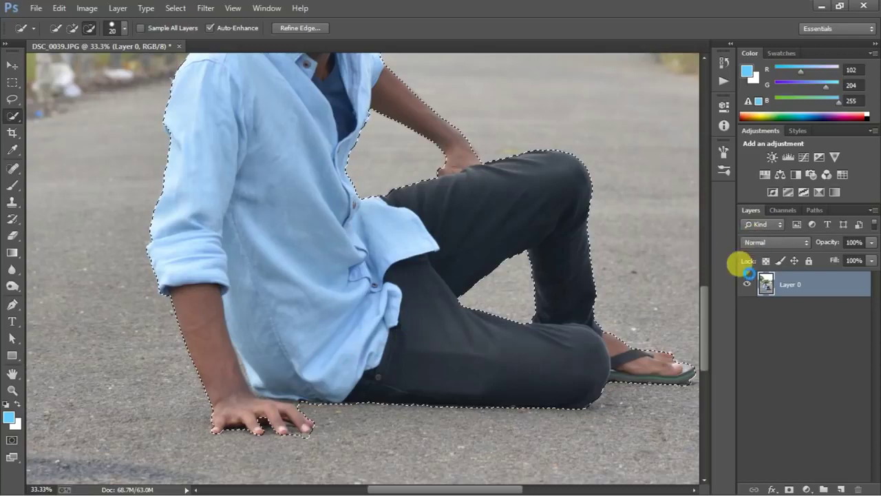
Step: Add the edge of the rear hand resting behind the raised knee to the selection
drag(703, 331, 702, 323)
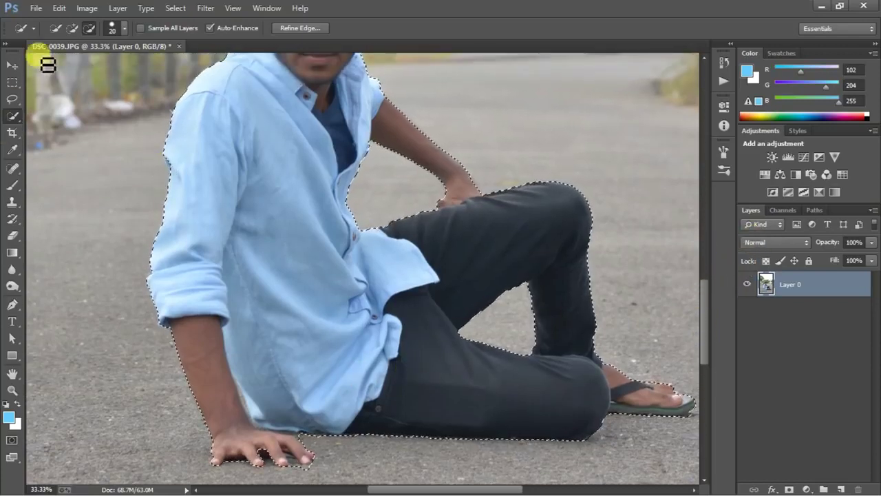
click(72, 27)
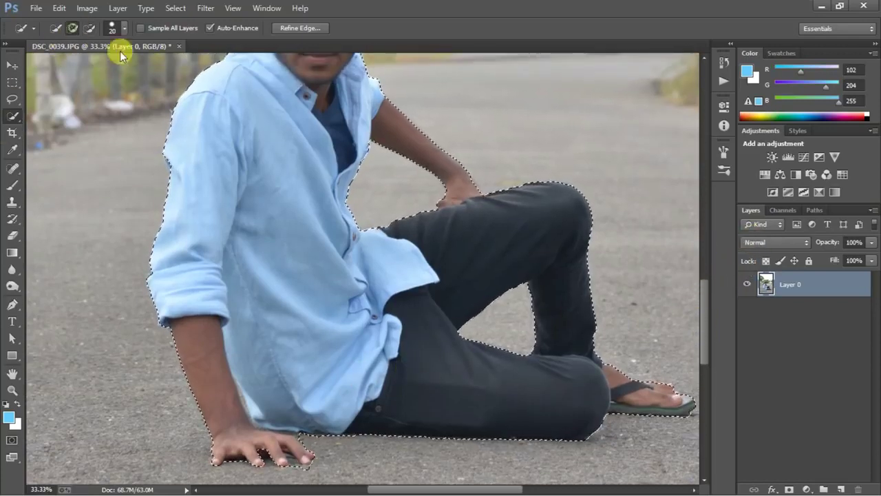
click(471, 180)
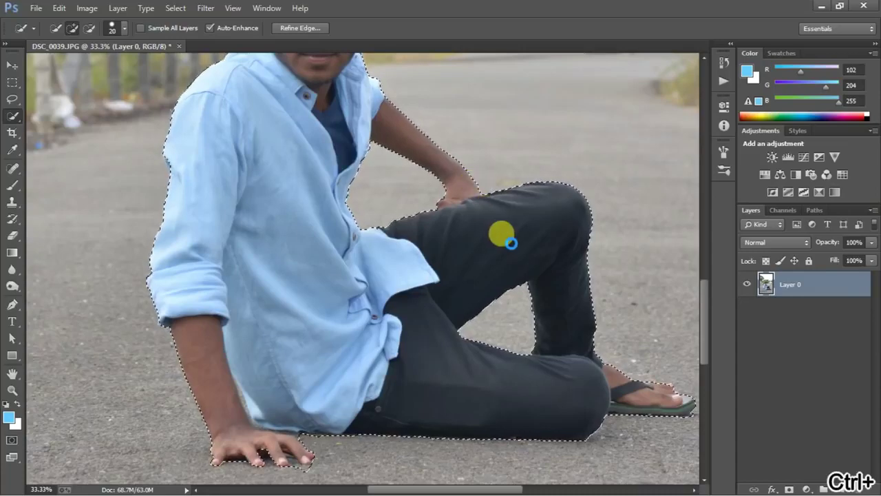
Step: Examine the selection outline around the man's whole figure
key(ctrl+minus)
key(ctrl+minus)
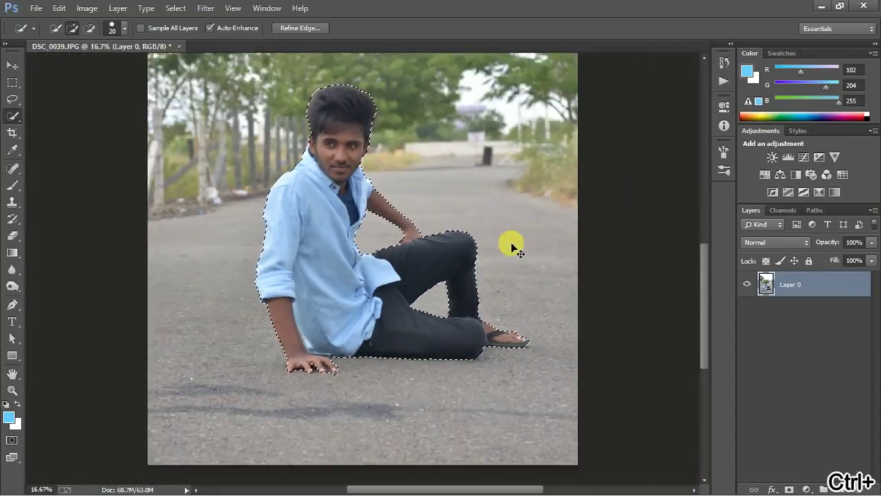
key(ctrl+minus)
key(ctrl+plus)
key(ctrl+plus)
key(ctrl+plus)
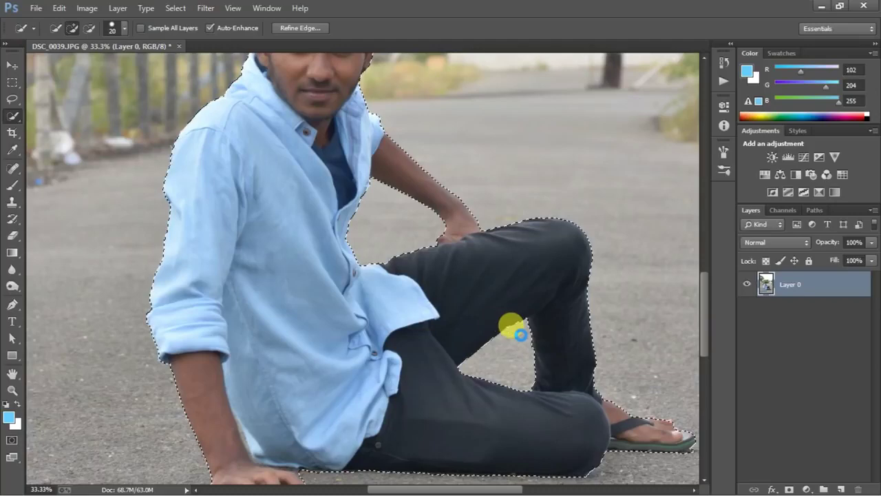
key(ctrl+minus)
key(ctrl+minus)
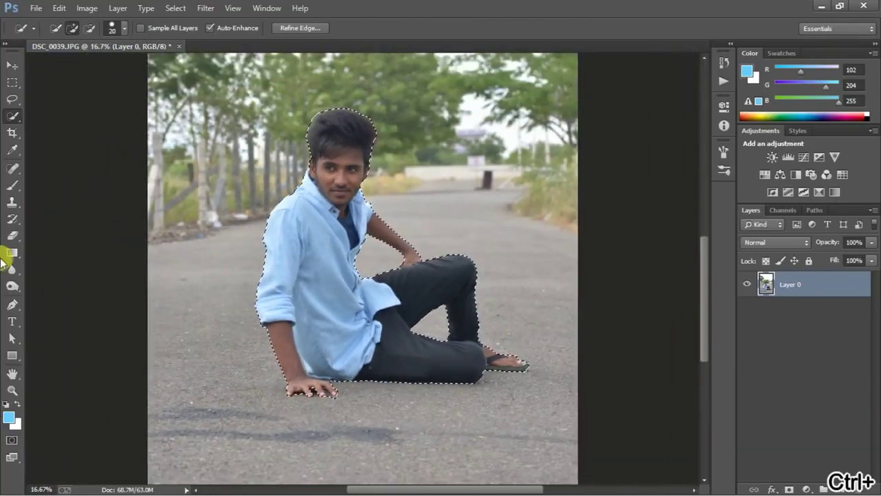
click(201, 8)
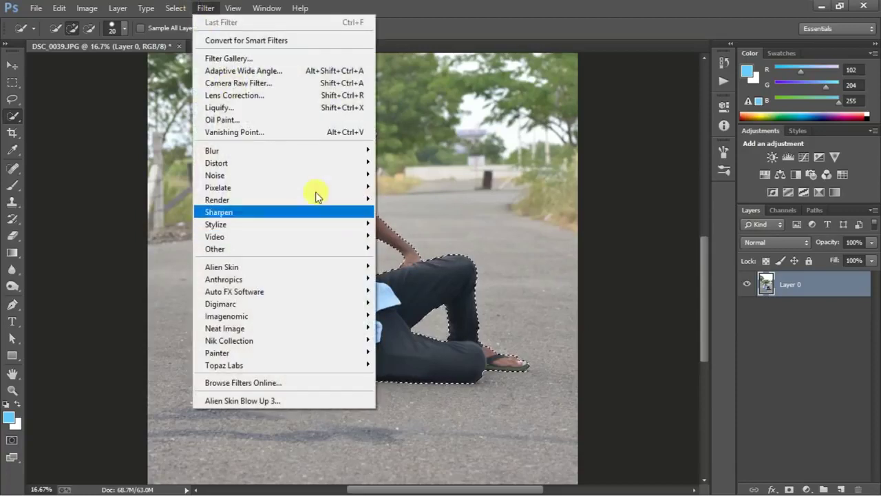
mouse_move(322, 151)
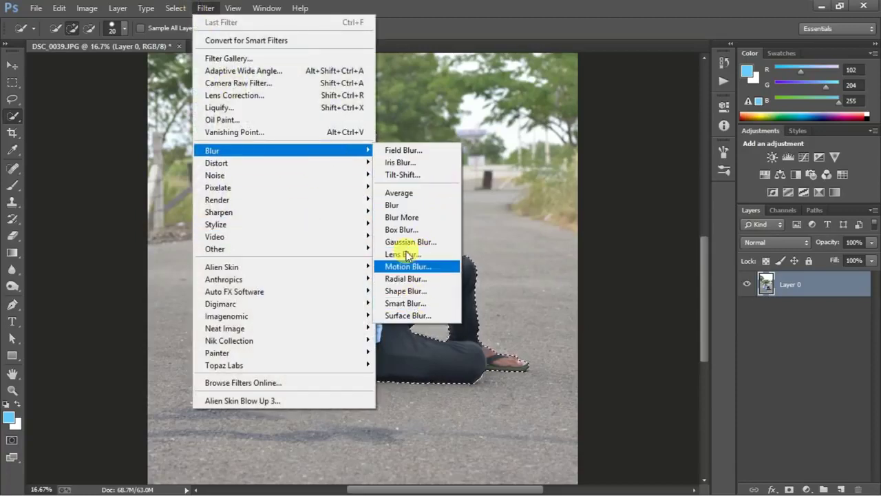
click(403, 173)
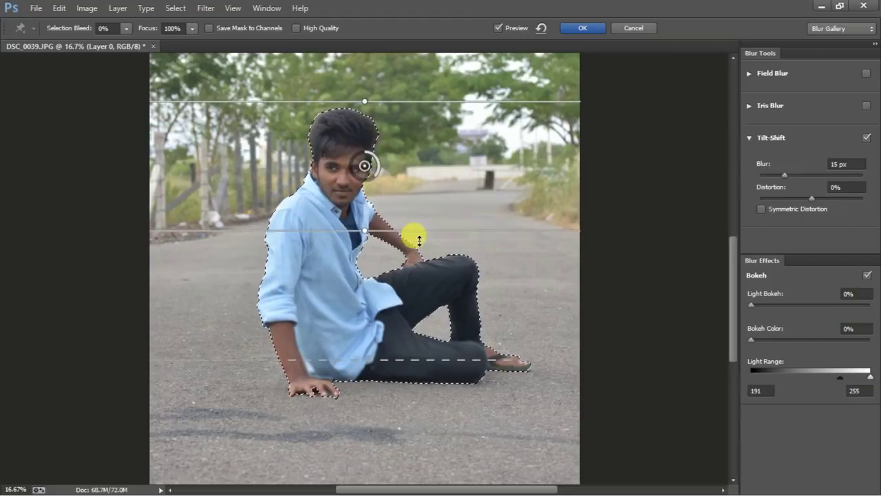
key(ctrl+minus)
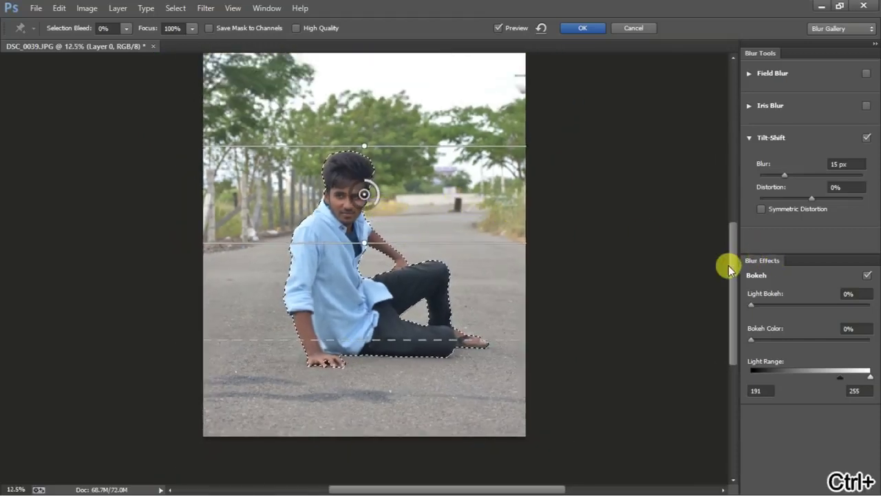
drag(734, 268, 733, 249)
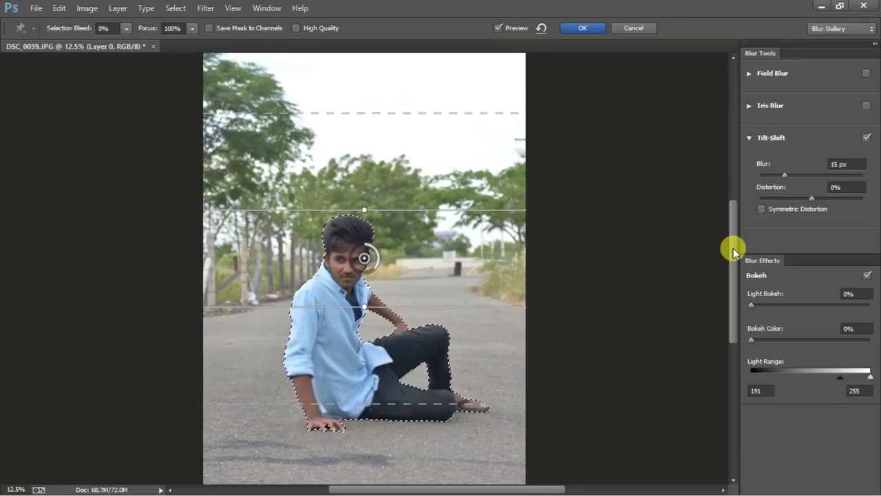
key(ctrl+minus)
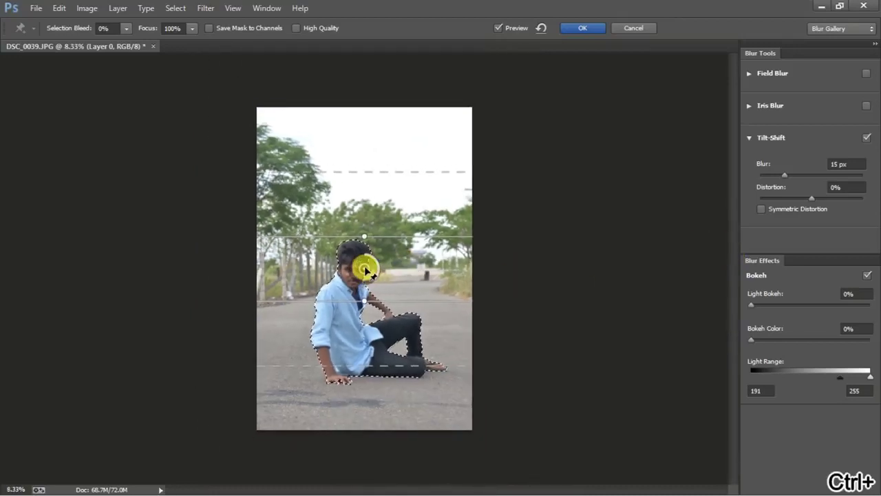
drag(360, 382, 363, 448)
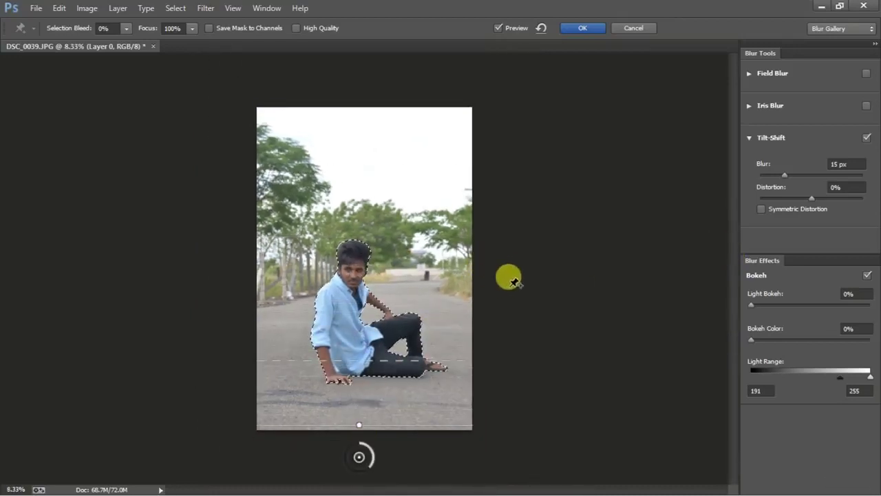
click(632, 30)
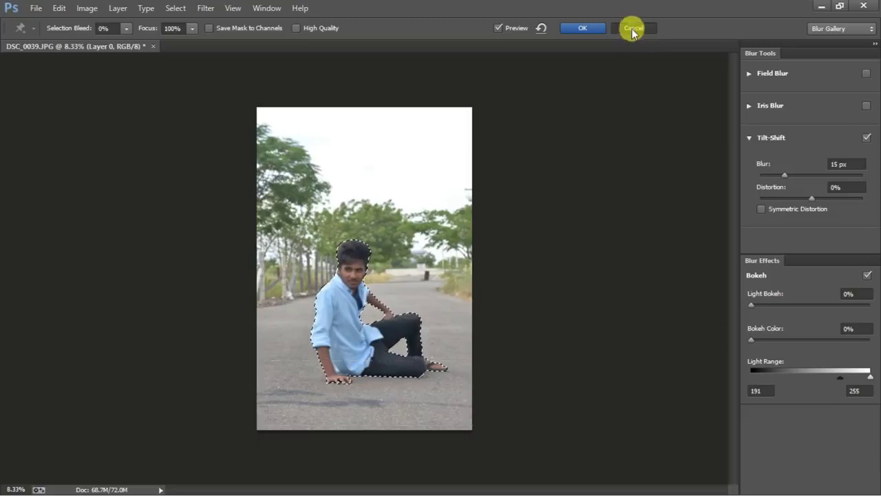
Step: Invert the selection to cover the background and start a Tilt-Shift blur on it
right_click(344, 283)
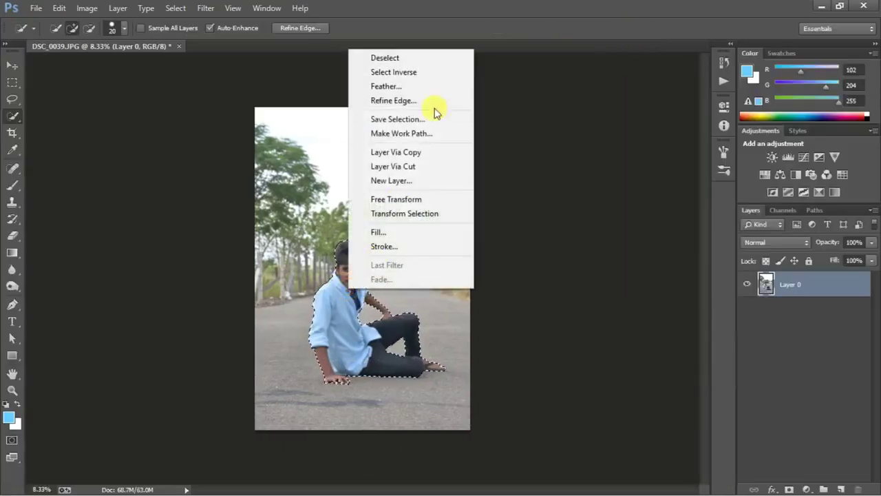
click(424, 71)
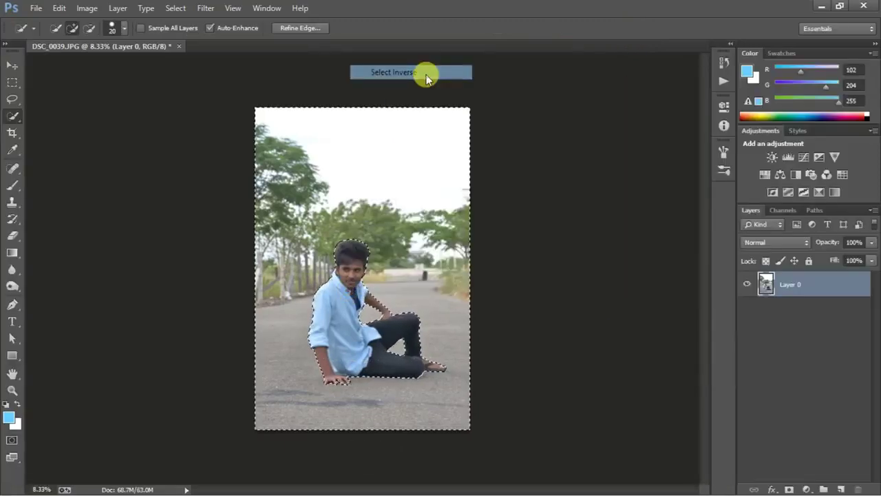
click(197, 10)
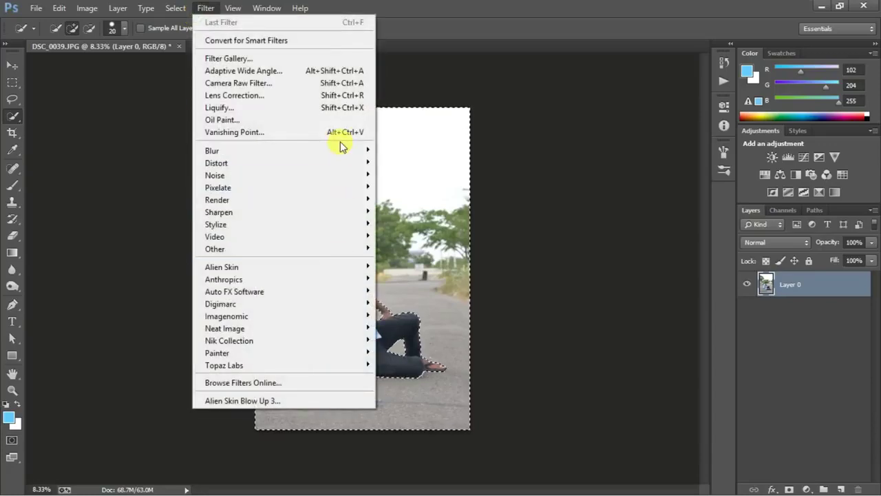
mouse_move(348, 151)
click(406, 175)
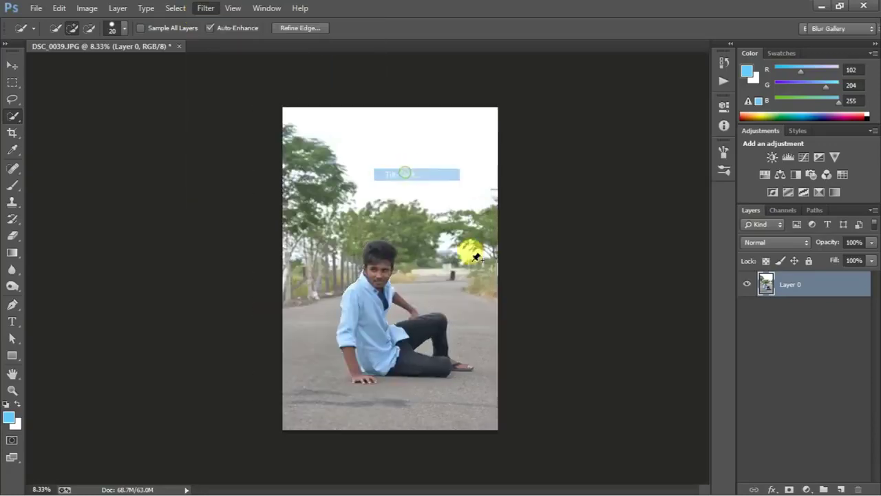
Step: Set the Tilt-Shift blur to 106 px, centre its focus band near the man's supporting hand, and apply it
drag(369, 271, 367, 464)
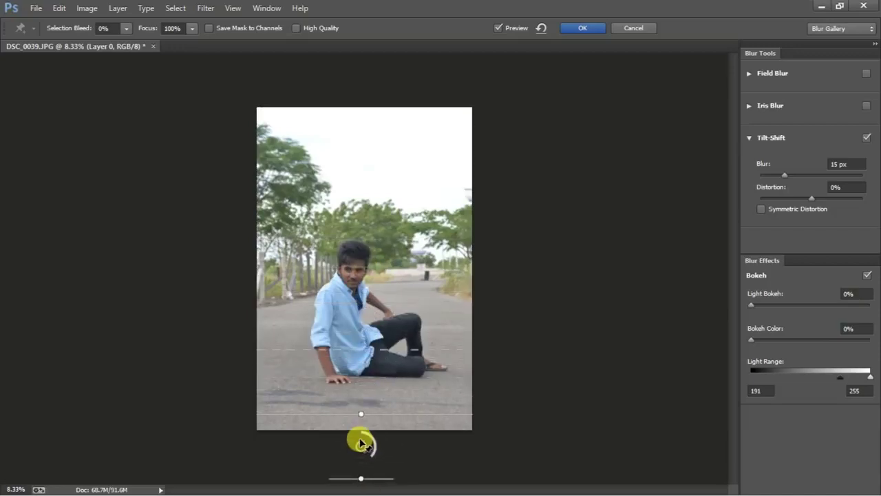
click(816, 177)
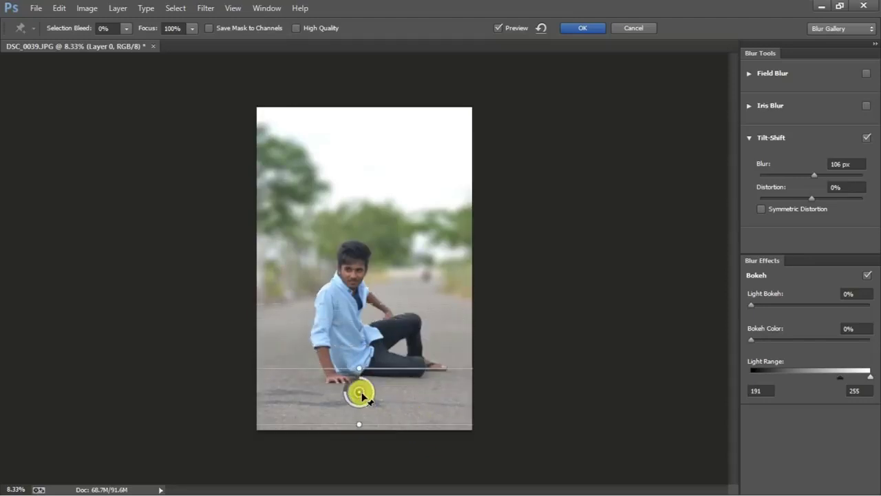
drag(376, 452, 374, 469)
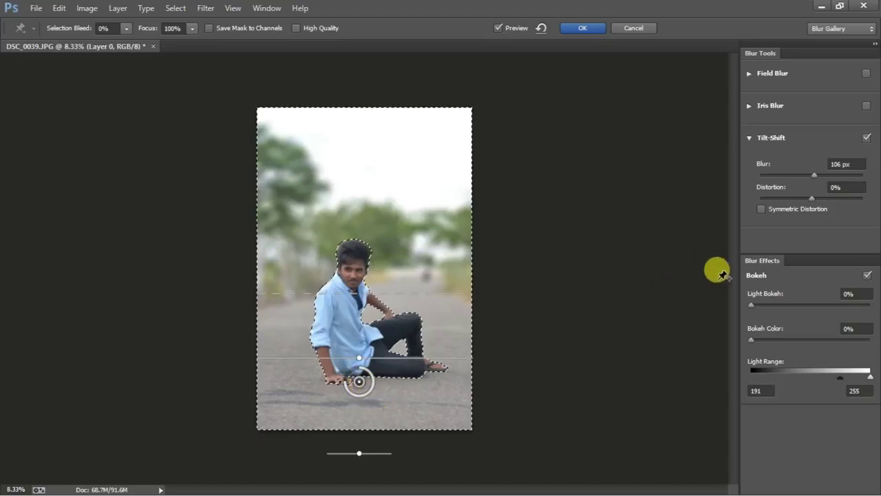
click(583, 27)
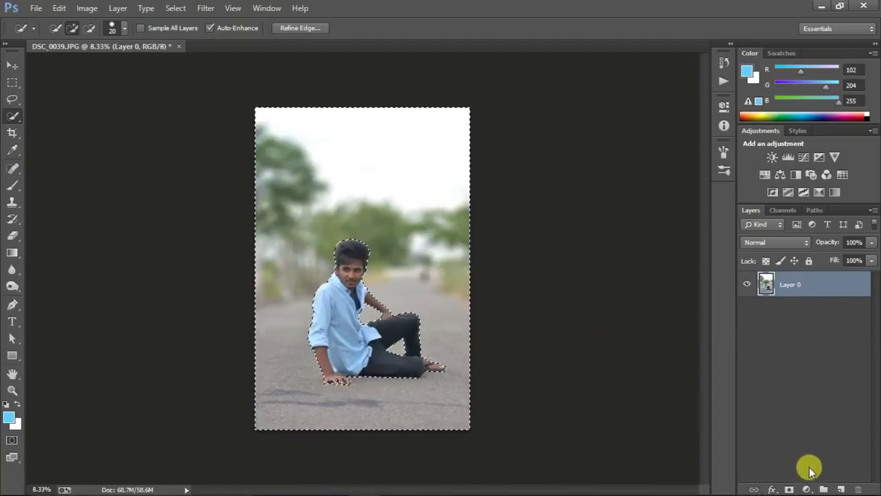
Step: Add a Color Lookup adjustment layer masked to the background and set its 3DLUT file to Bleach Bypass.look
click(805, 488)
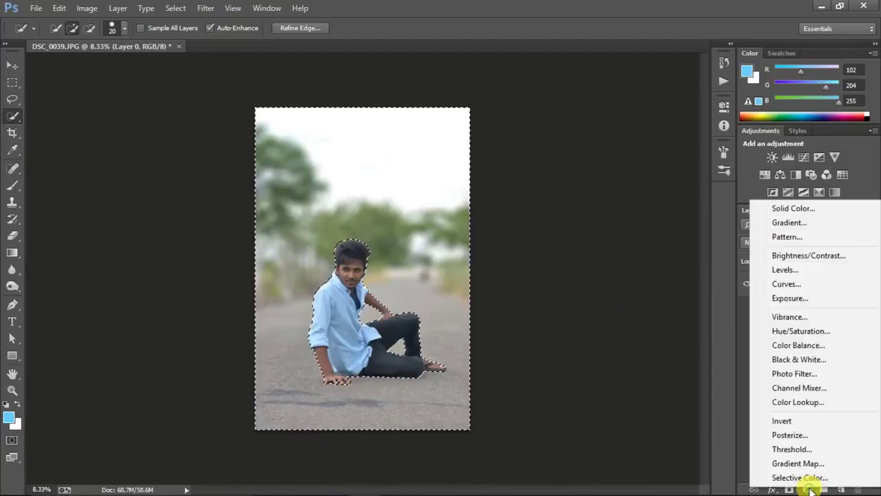
click(810, 406)
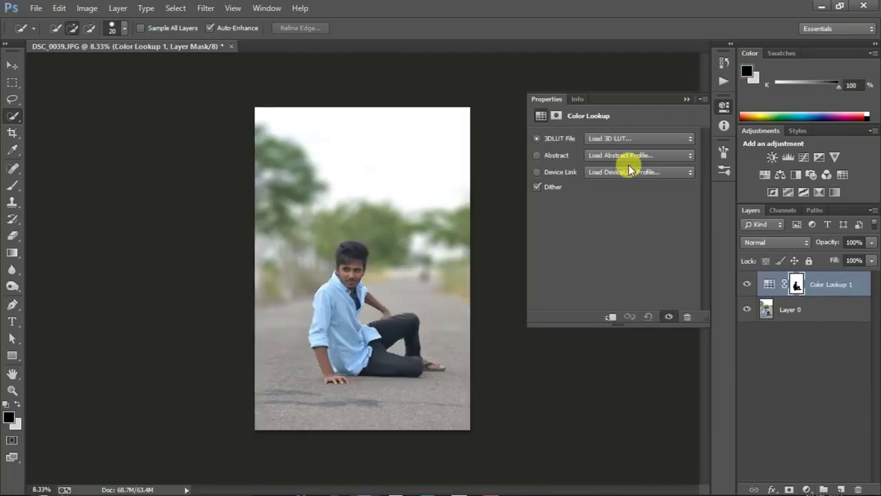
click(620, 140)
click(617, 196)
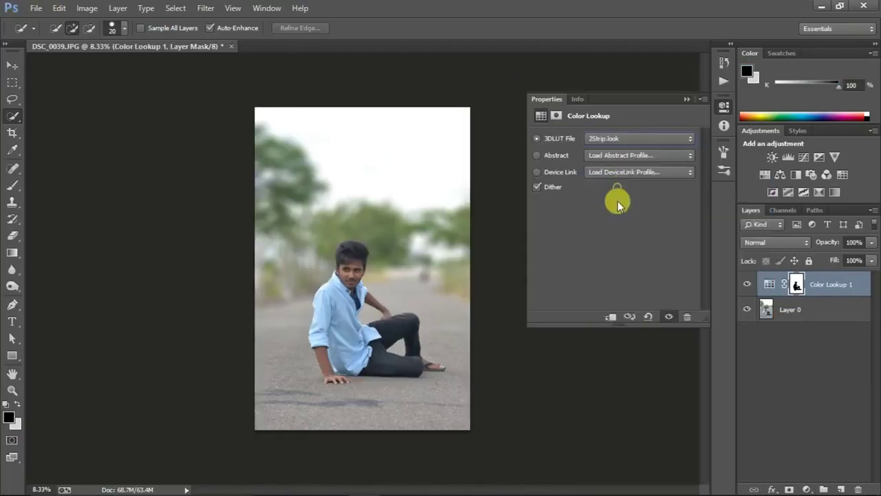
key(Down)
key(Down)
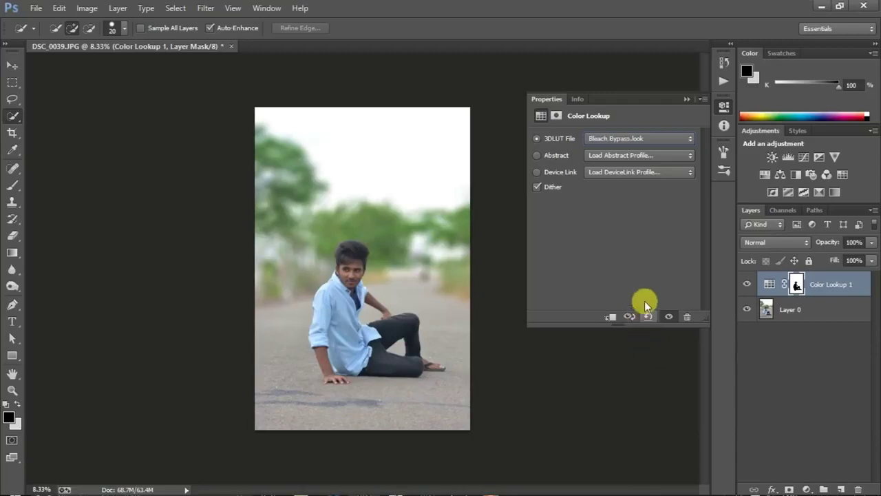
Step: Switch the Color Lookup layer's 3DLUT file to 3Strip.look and compare the photo with and without the adjustment
key(Down)
key(Down)
key(Up)
key(Up)
key(Up)
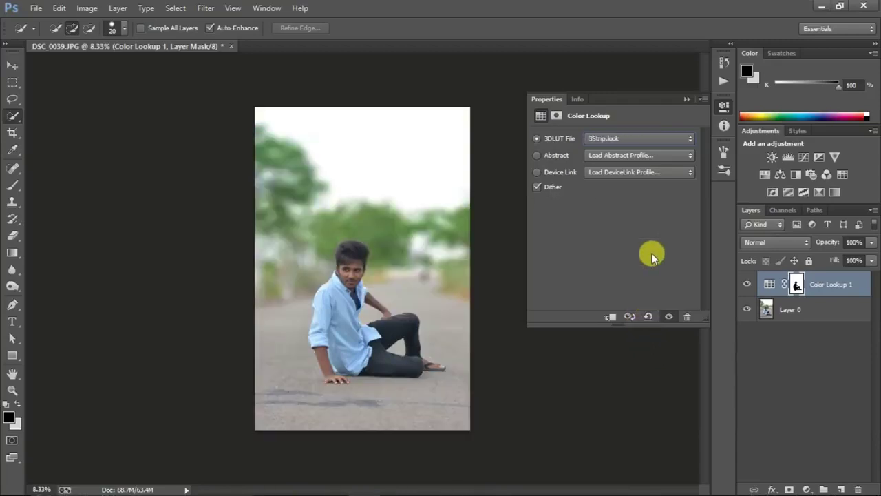
click(685, 98)
click(747, 284)
click(747, 284)
Step: Merge the Color Lookup adjustment and the photo into a single layer
right_click(792, 310)
click(718, 408)
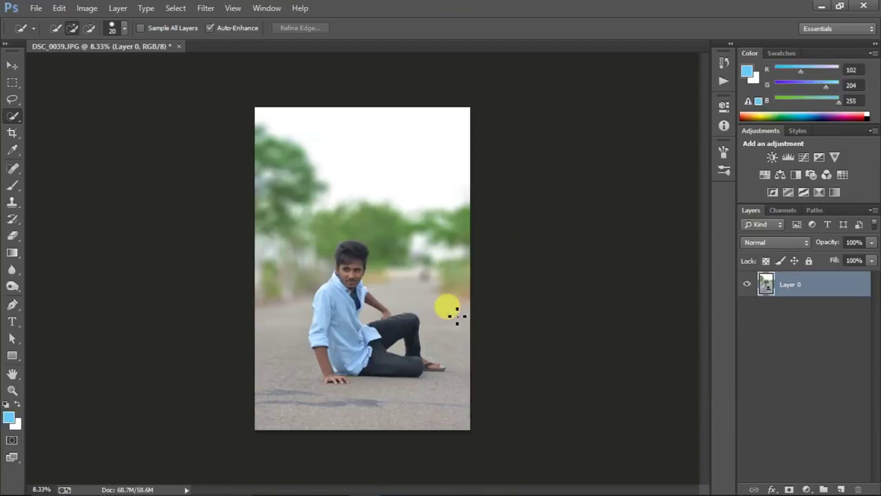
key(ctrl+plus)
key(ctrl+plus)
key(ctrl+plus)
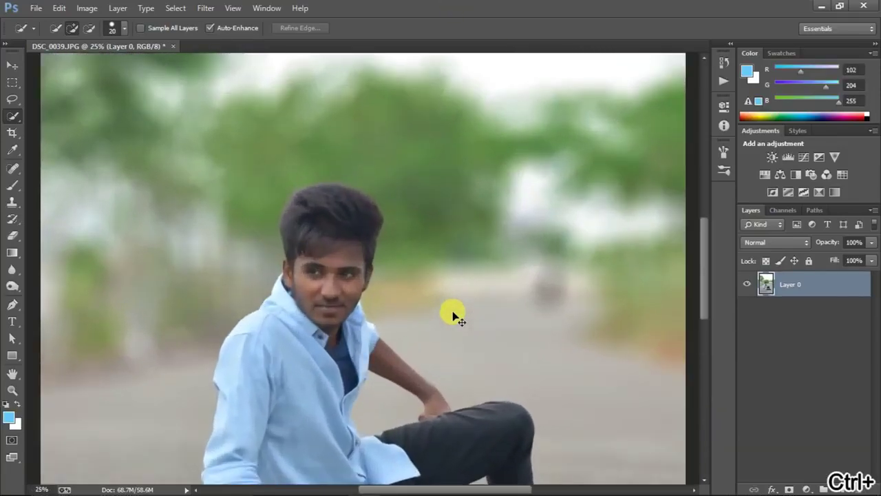
key(ctrl+minus)
key(ctrl+minus)
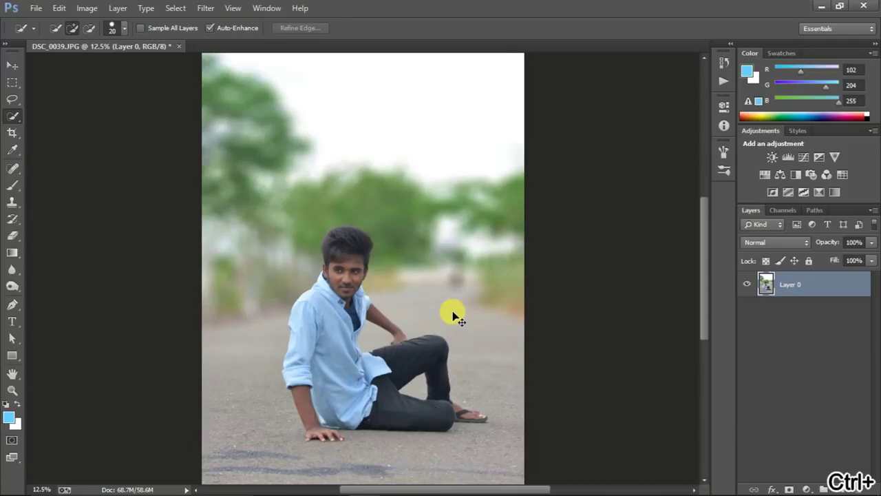
key(ctrl+minus)
Step: Apply Shadows/Highlights with Shadows at 39% Amount, 54% Tonal Width and 150 px Radius, and Highlights Amount at about 6%
click(88, 8)
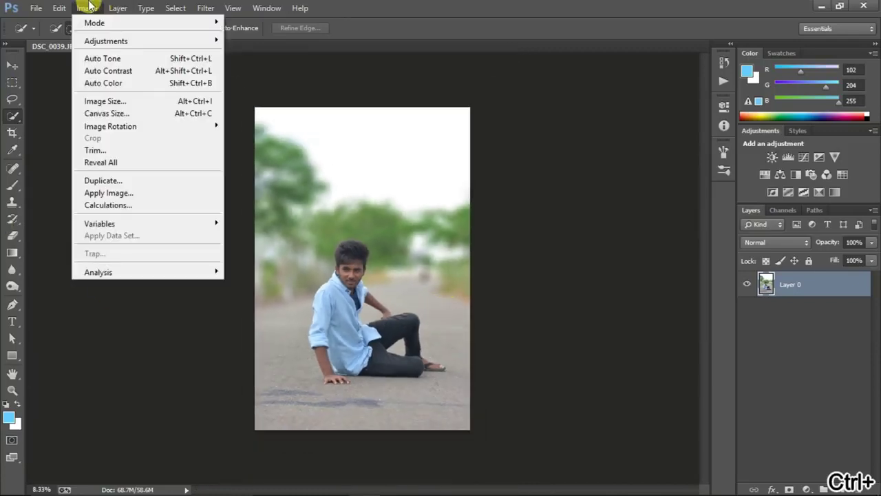
mouse_move(109, 43)
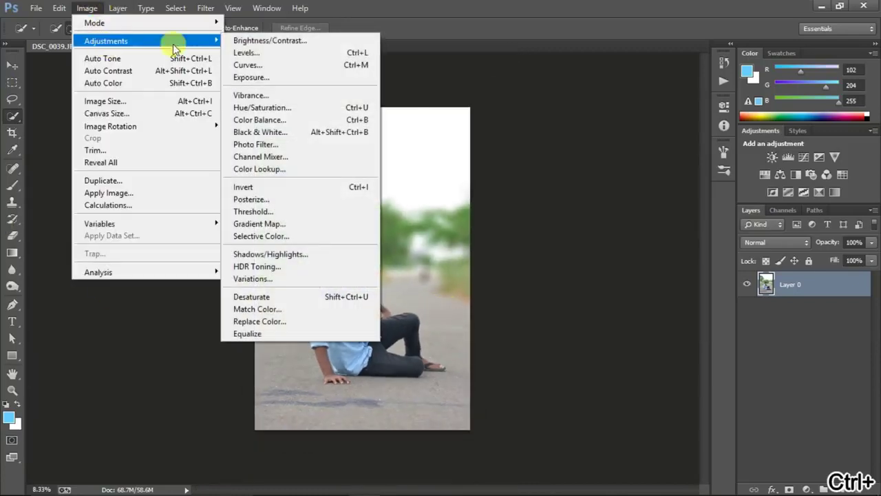
click(274, 252)
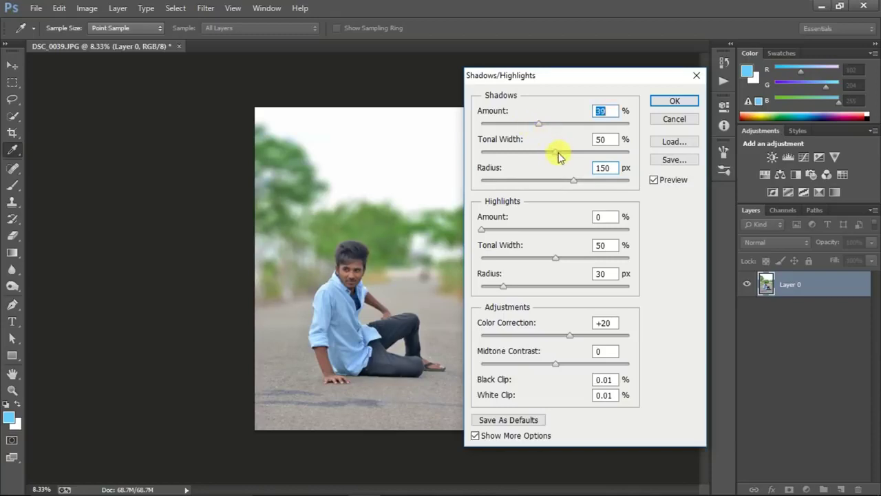
click(481, 230)
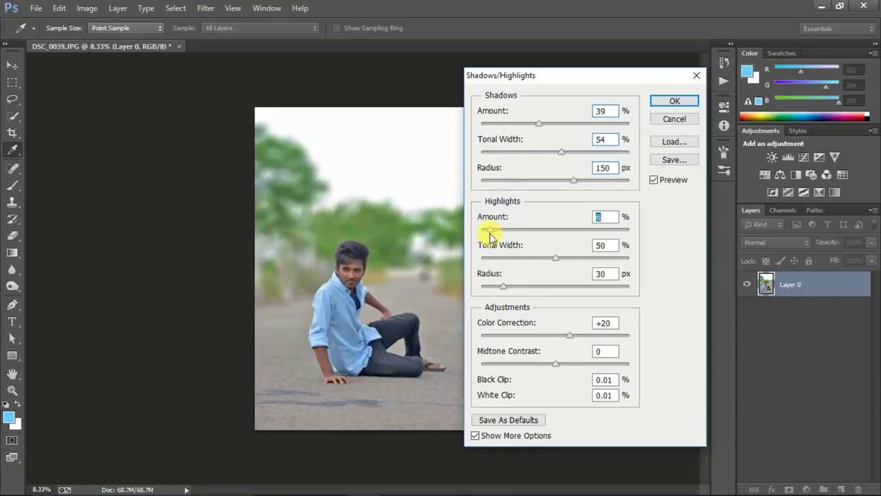
click(663, 103)
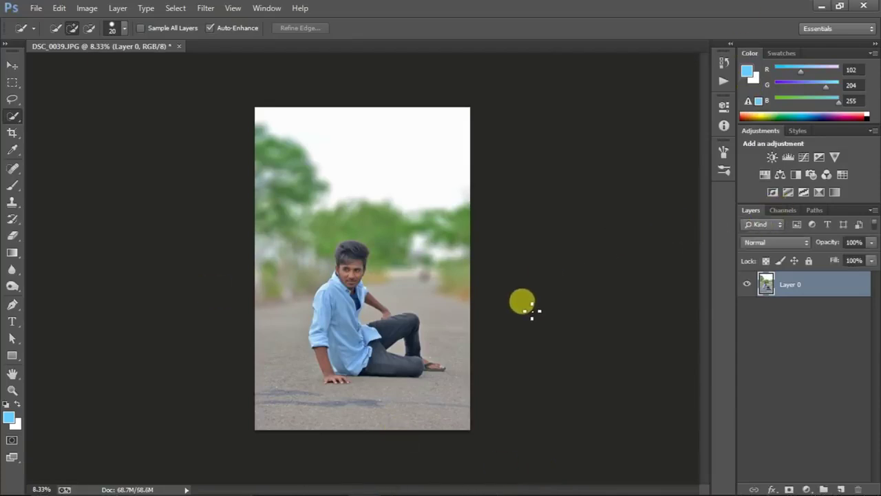
Step: Apply a Selective Color adjustment that sets Black in the Reds to -51% with the Absolute method
click(87, 9)
mouse_move(157, 40)
click(279, 234)
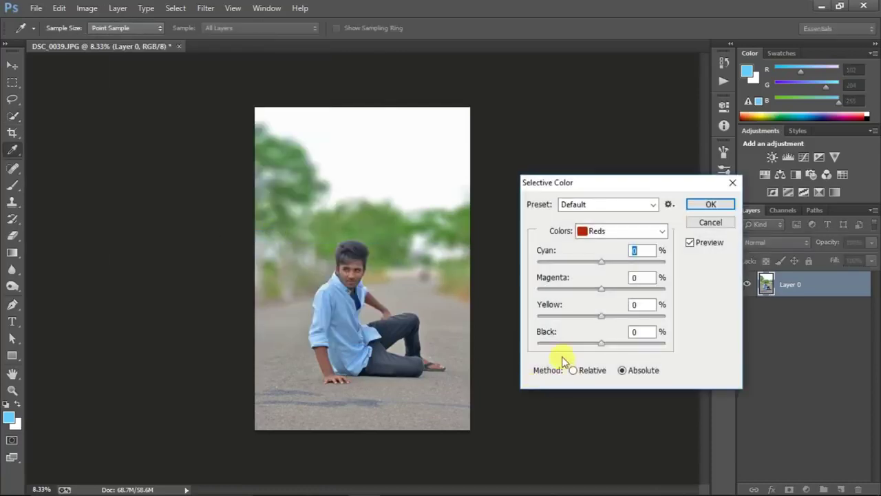
click(569, 343)
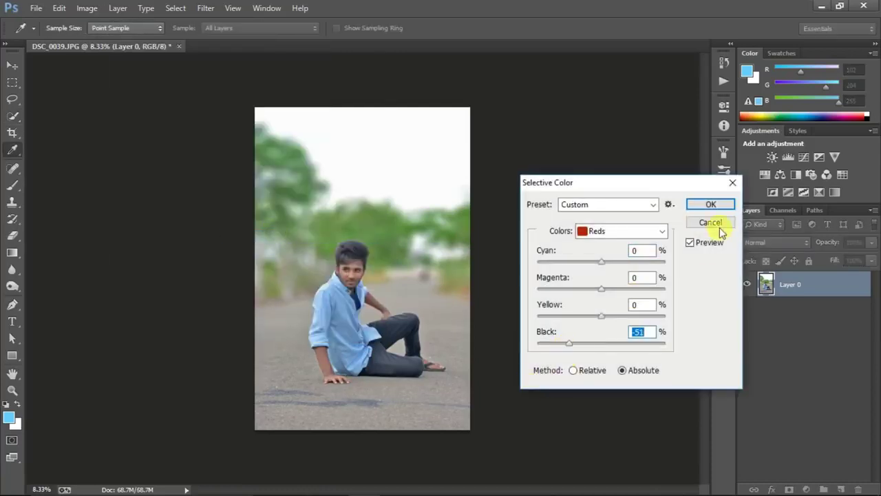
click(711, 204)
key(w)
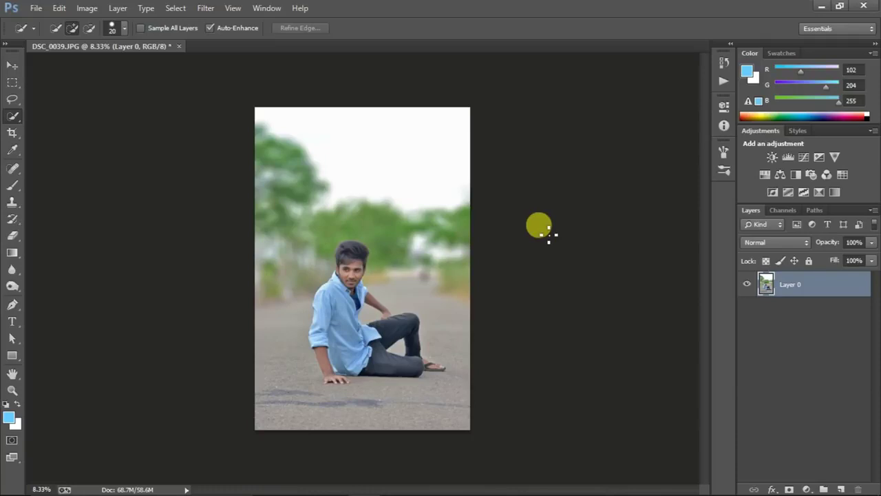
Step: Duplicate the photo layer and, in the Camera Raw Filter, set Exposure to +0.15 and Contrast to +3
key(ctrl+j)
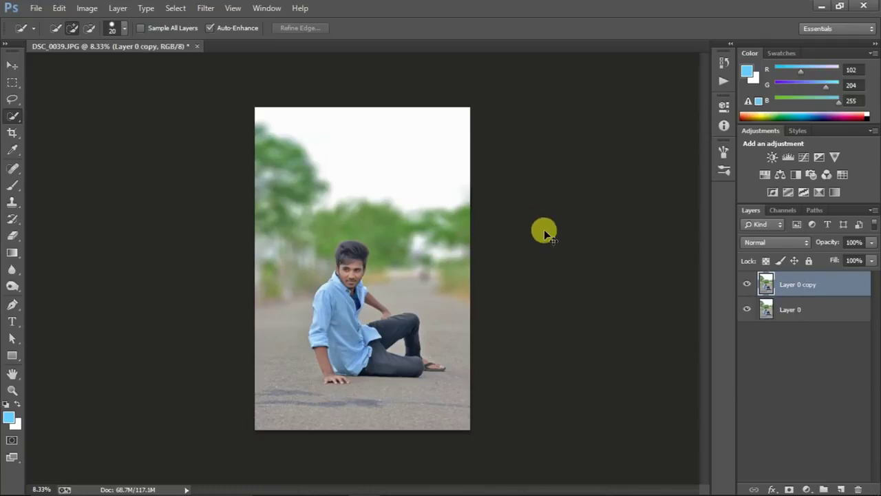
key(ctrl+shift+a)
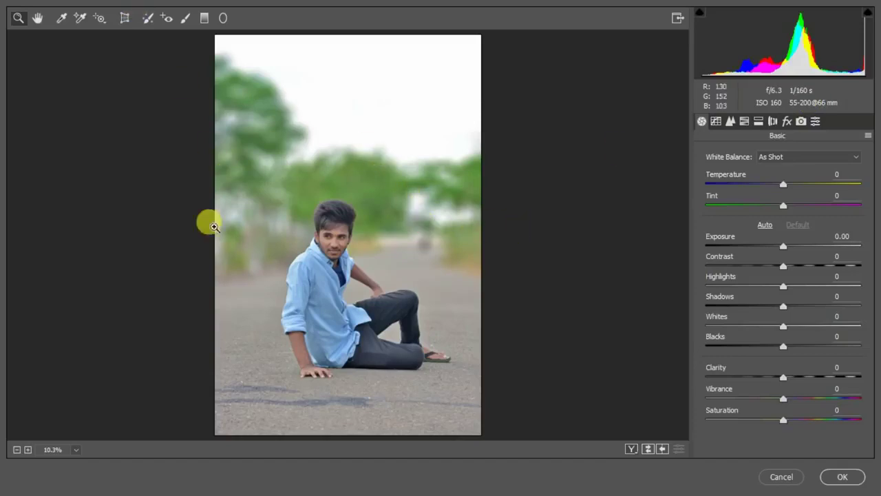
drag(782, 247, 784, 271)
click(783, 268)
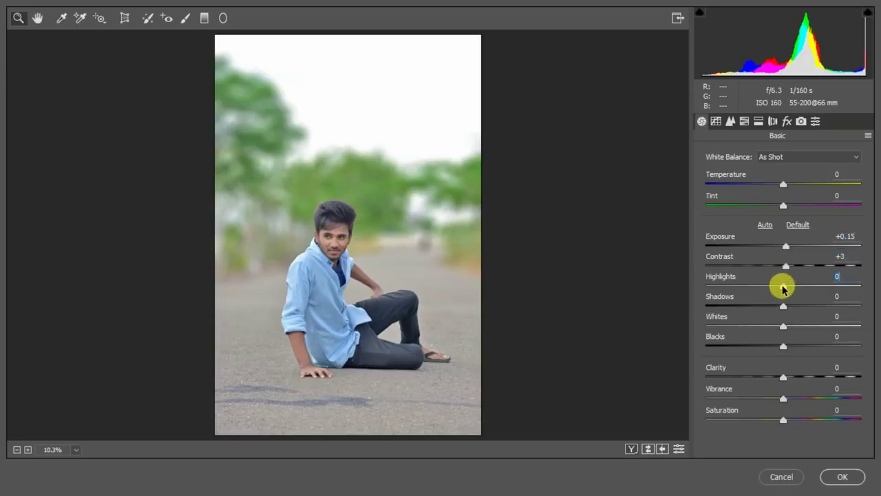
Step: Set the Basic tone values to Highlights -100, Shadows -38 and Blacks -52
drag(783, 288, 671, 289)
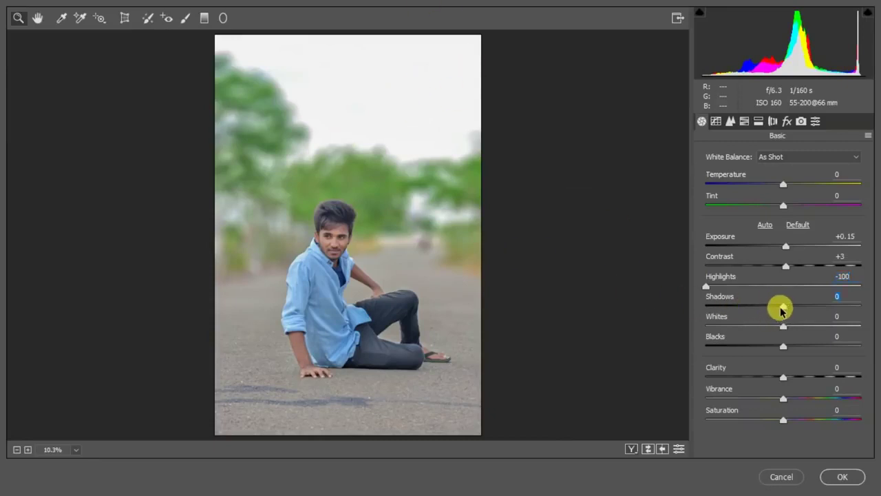
drag(781, 310, 752, 312)
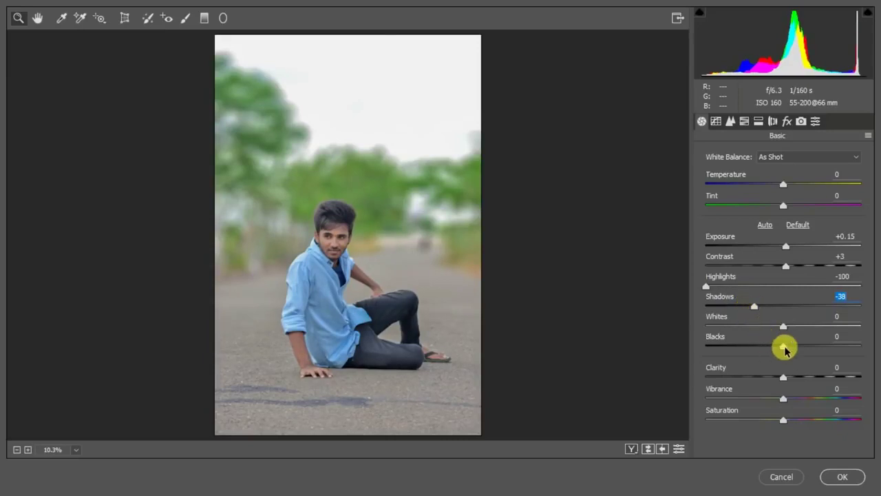
drag(785, 349, 746, 352)
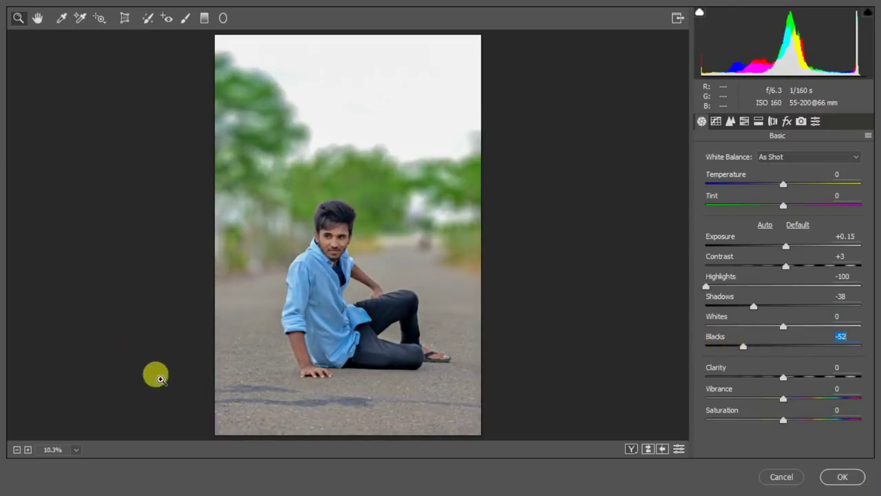
Step: Set Clarity to +13, Vibrance to +23 and Saturation to +4
drag(782, 378, 794, 396)
key(Down)
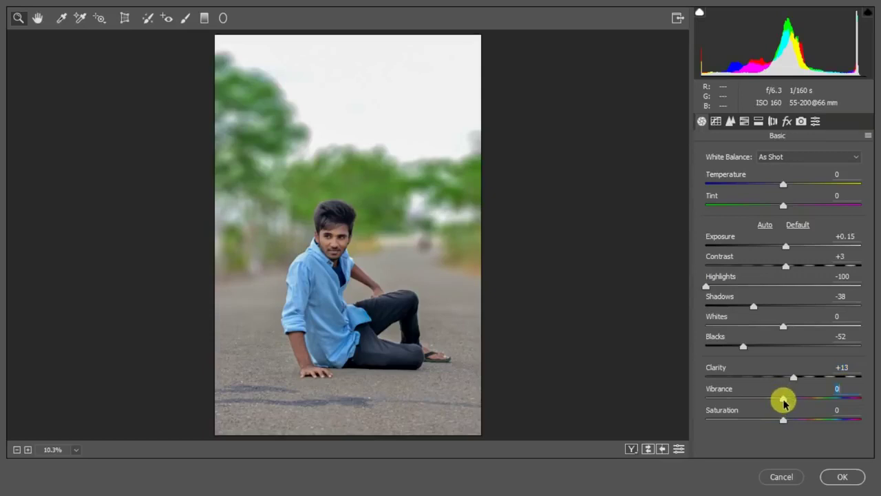
drag(785, 400, 802, 404)
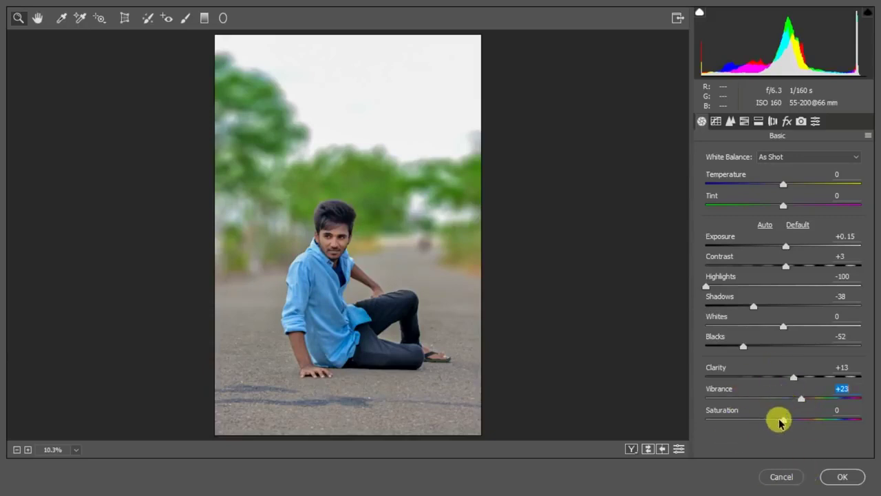
mouse_move(783, 422)
mouse_down()
mouse_move(820, 420)
mouse_move(825, 428)
mouse_move(786, 429)
mouse_up()
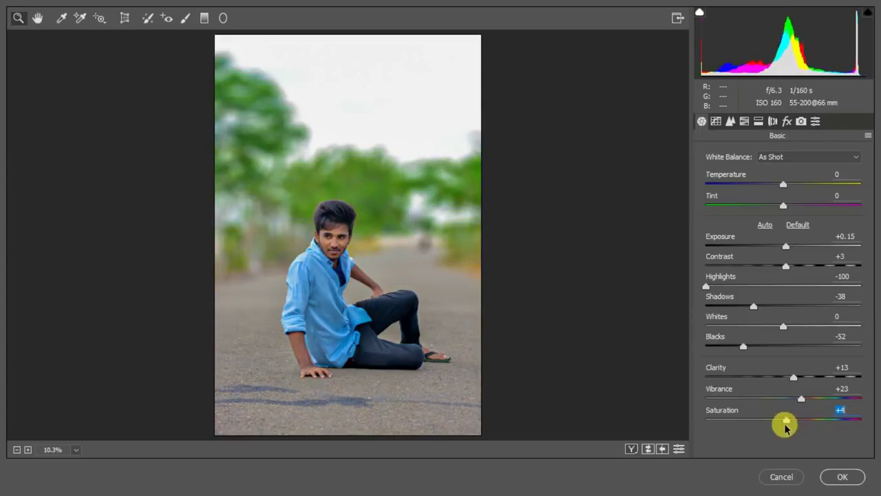
Step: Sharpen the image with a Sharpening Amount of 30
click(731, 124)
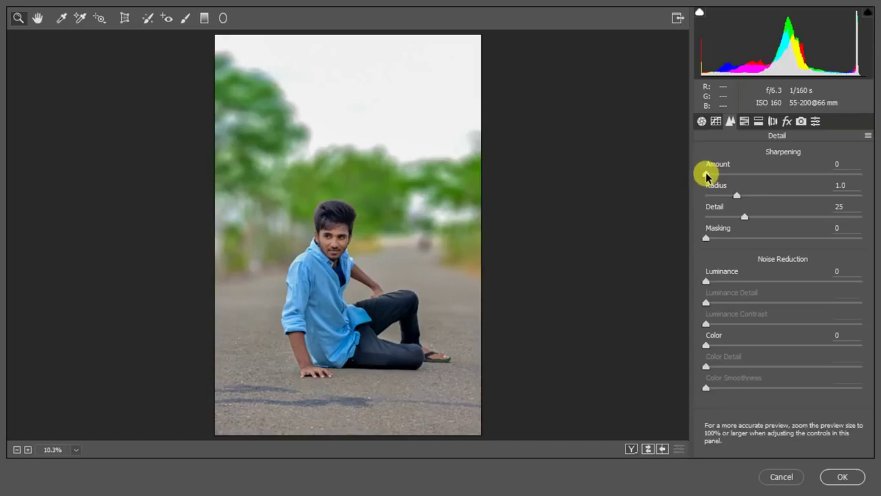
click(707, 174)
drag(707, 177, 736, 183)
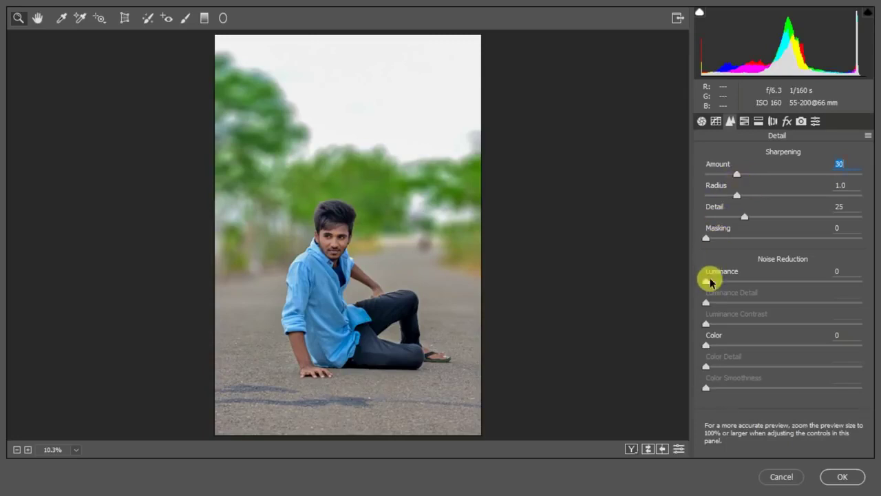
Step: Smooth the man's skin by setting the Luminance noise reduction to 39
drag(704, 281, 762, 298)
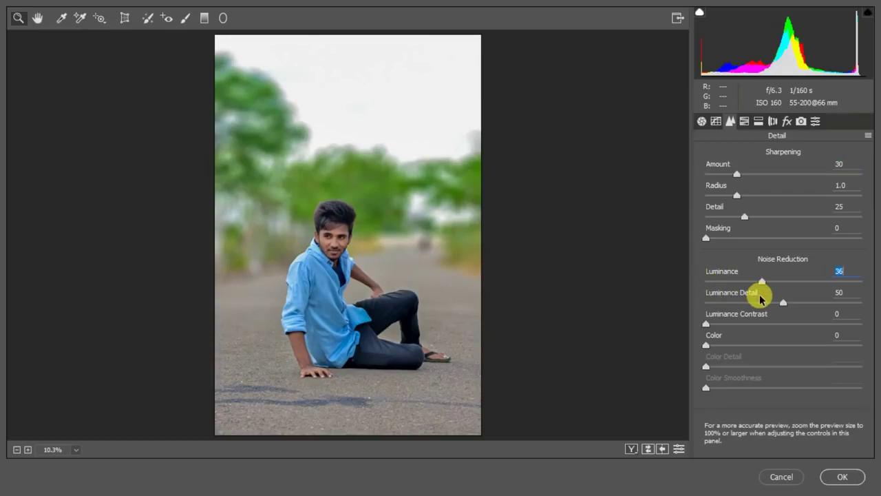
drag(763, 298, 768, 299)
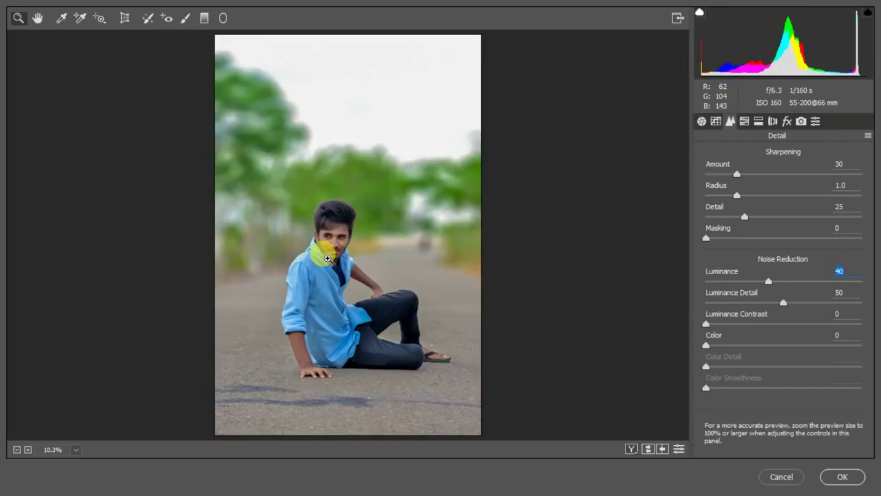
key(ctrl+plus)
key(ctrl+plus)
key(ctrl+plus)
key(ctrl+plus)
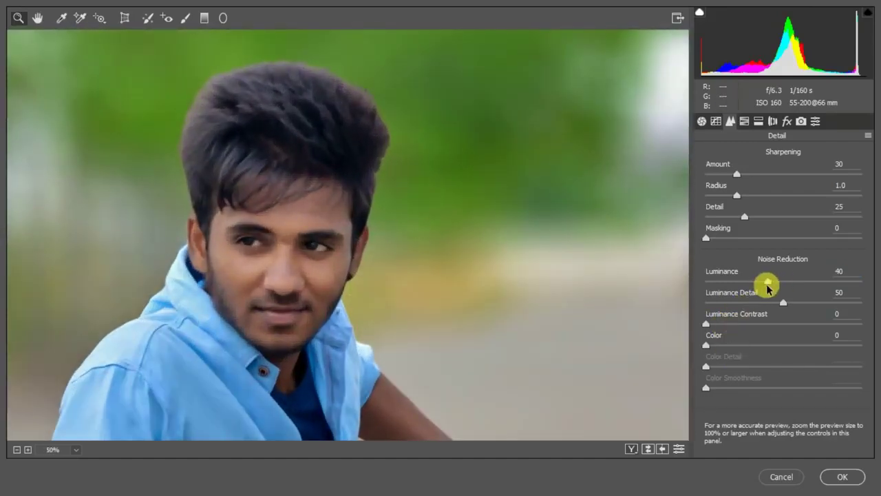
mouse_move(767, 281)
mouse_down()
mouse_move(777, 282)
mouse_move(766, 285)
mouse_up()
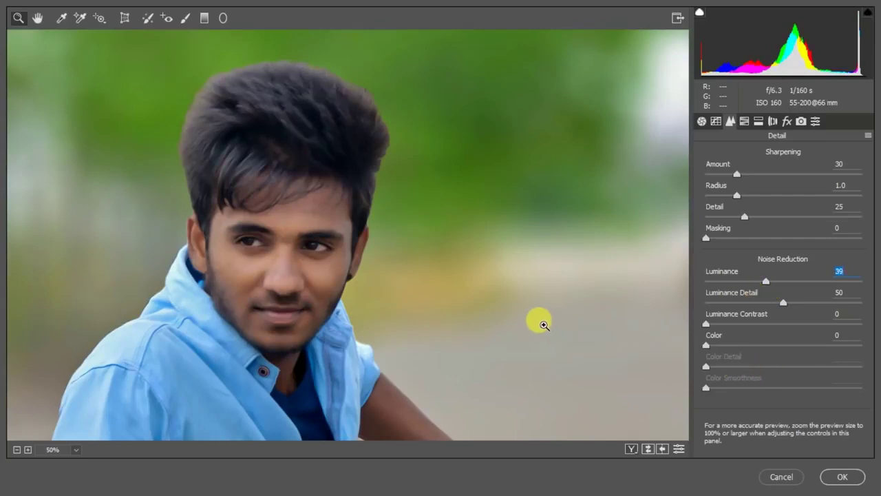
Step: Brighten the skin tones by setting the HSL Luminance of Oranges to +10
key(ctrl+minus)
key(ctrl+minus)
key(ctrl+minus)
key(ctrl+minus)
key(ctrl+minus)
key(ctrl+minus)
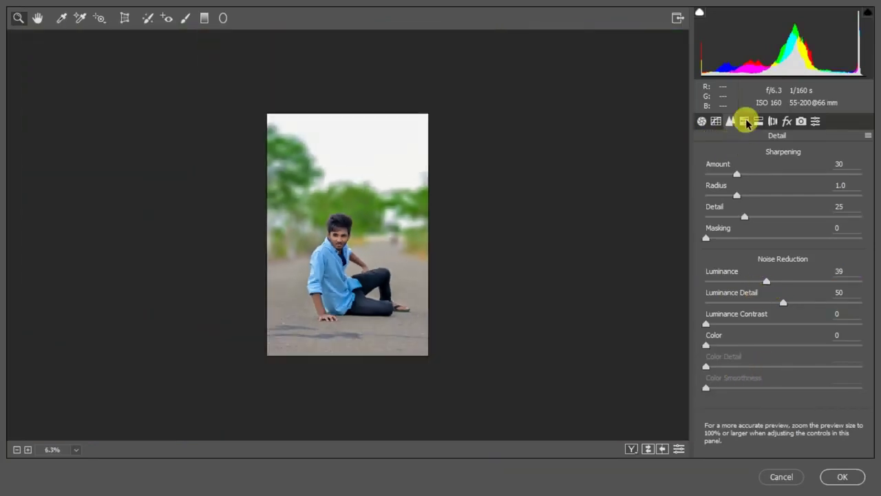
key(ctrl+0)
click(744, 121)
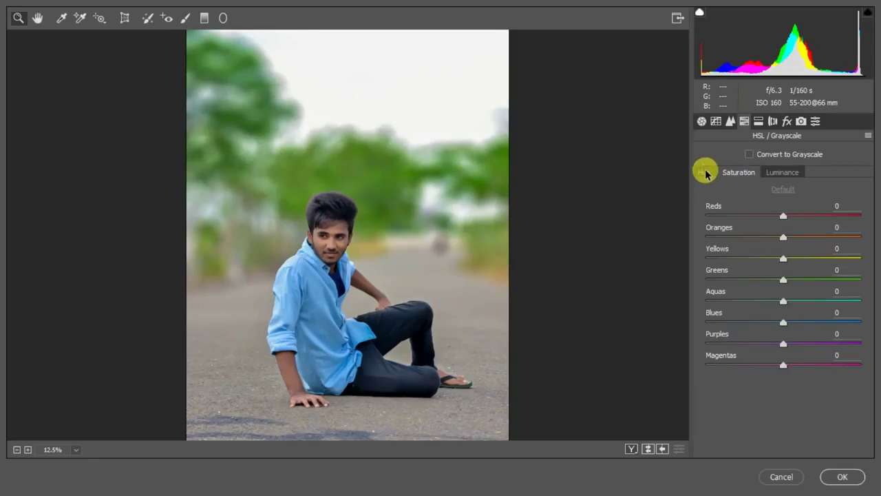
click(785, 172)
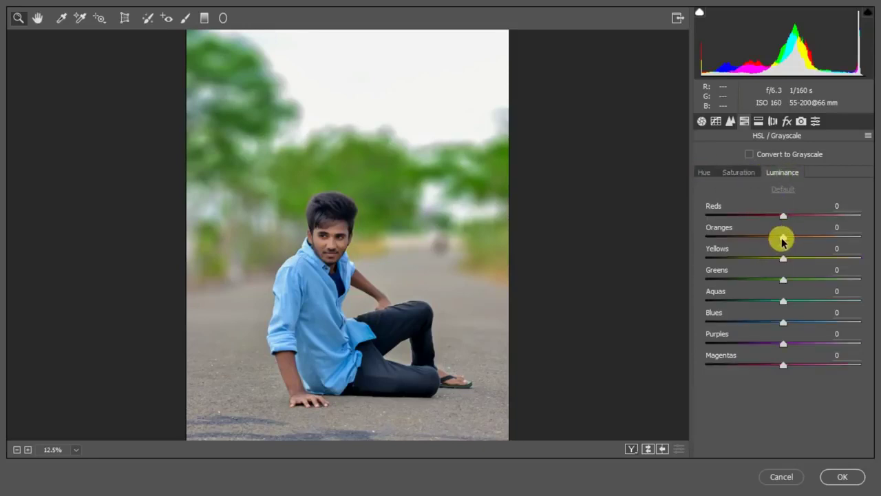
mouse_move(783, 240)
mouse_down()
mouse_move(744, 236)
mouse_move(791, 250)
mouse_up()
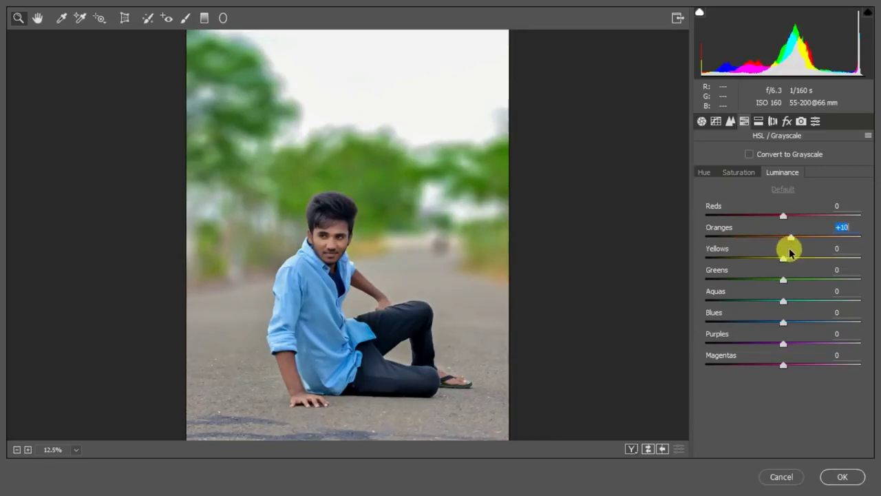
Step: Set the HSL Saturation of Greens to +22 and of Blues to -100
click(740, 173)
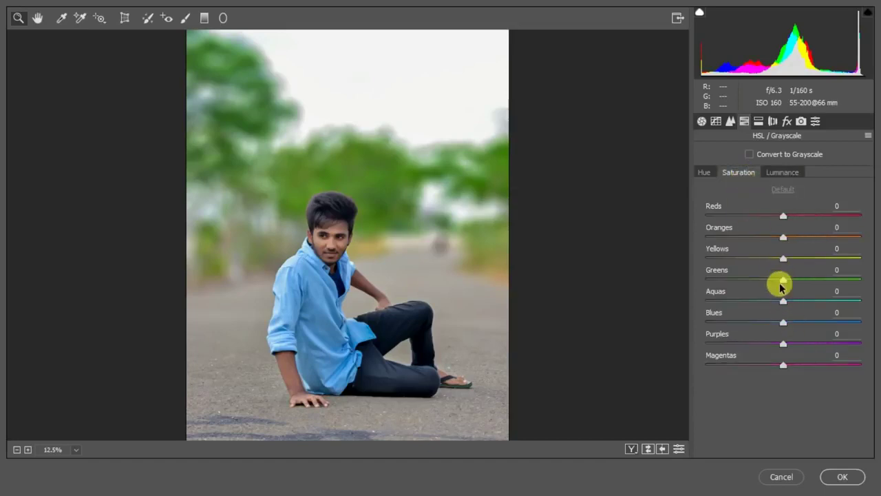
mouse_move(783, 284)
mouse_down()
mouse_move(862, 281)
mouse_move(754, 284)
mouse_move(821, 284)
mouse_move(799, 283)
mouse_up()
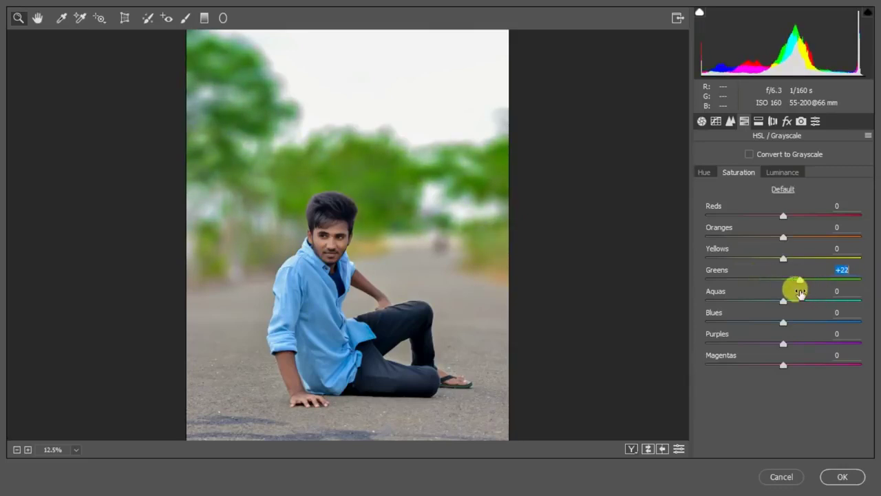
mouse_move(783, 327)
mouse_down()
mouse_move(868, 331)
mouse_move(795, 327)
mouse_up()
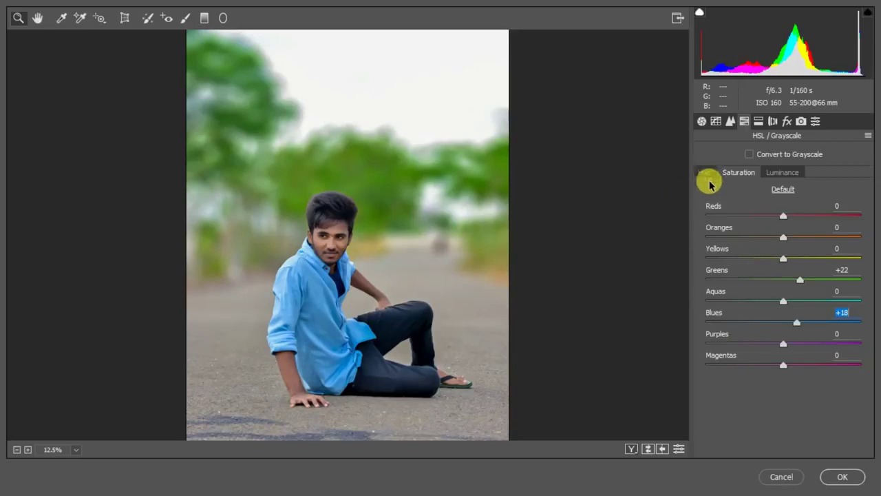
drag(797, 324, 655, 309)
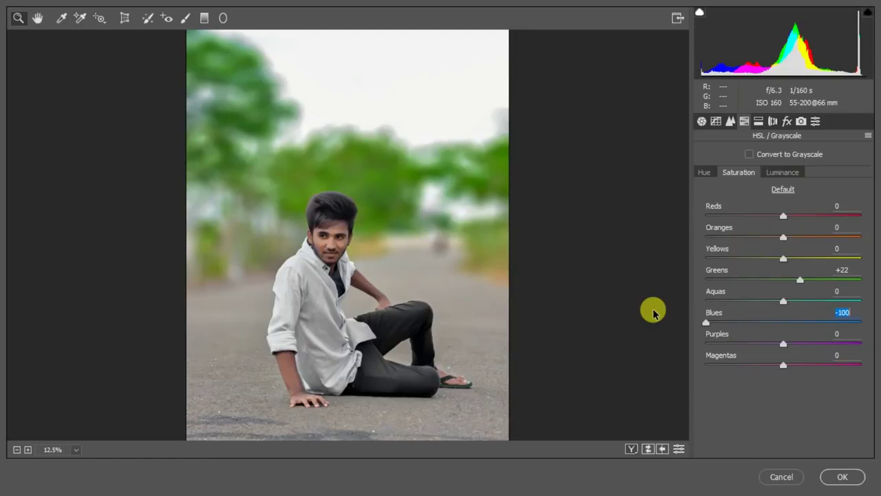
Step: Set the HSL Saturation of Blues to +13 and the Hue of Greens to -67 and of Yellows to -61
drag(653, 313, 792, 324)
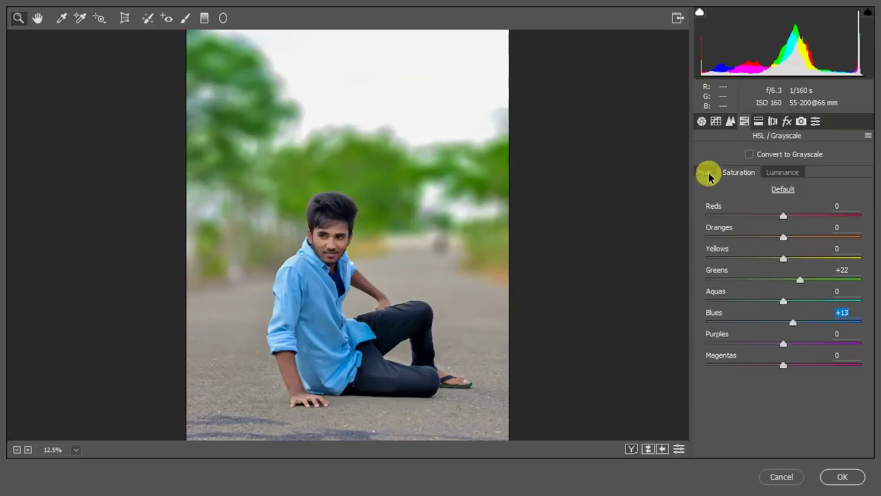
click(710, 176)
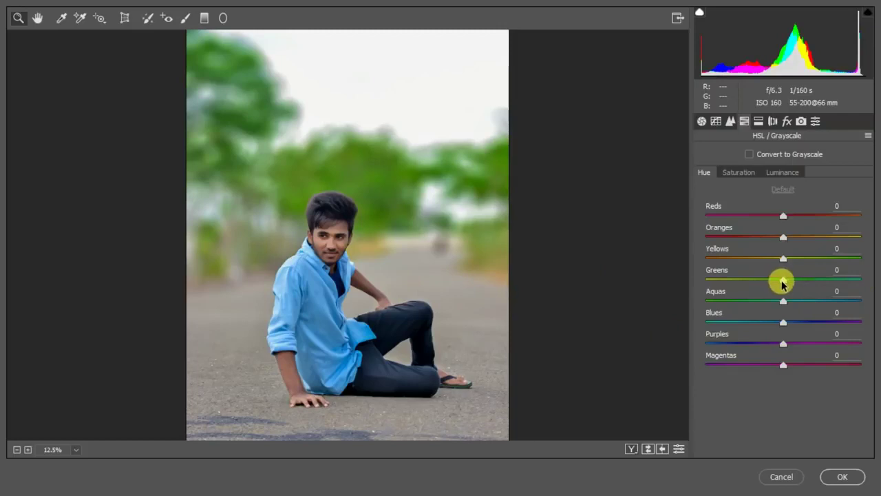
drag(784, 282, 865, 289)
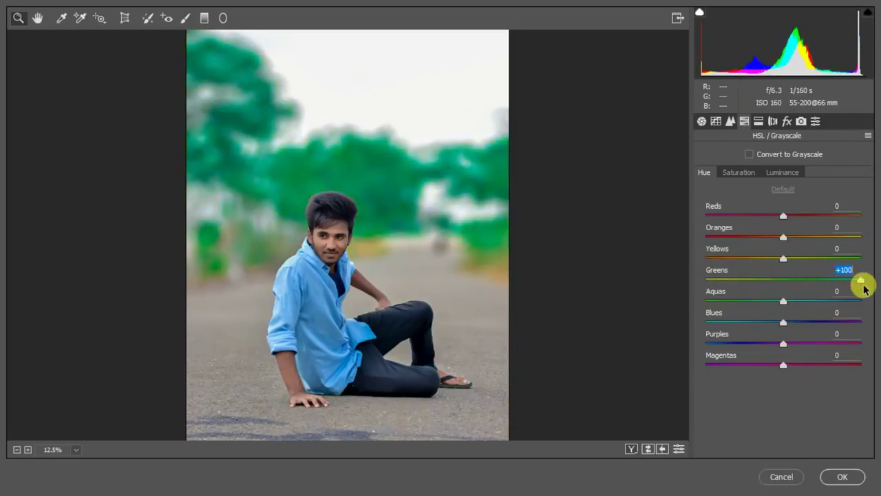
drag(864, 289, 732, 268)
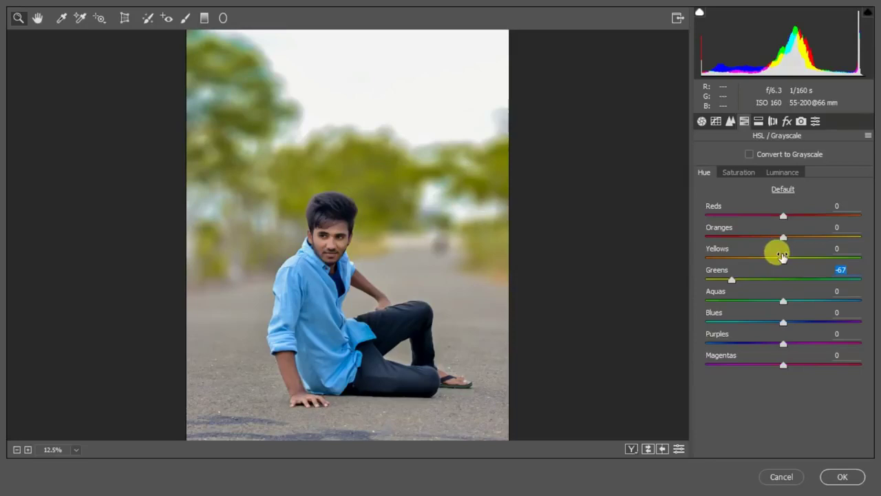
drag(781, 256, 736, 271)
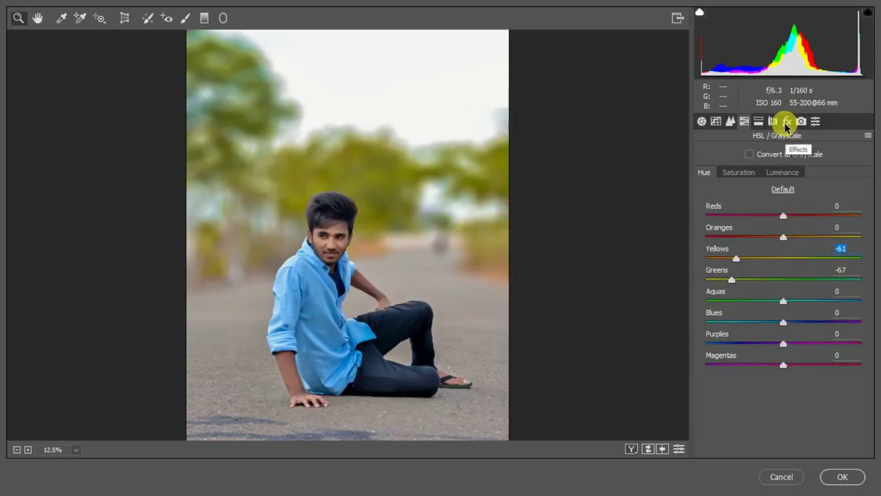
Step: Add a dark post-crop vignette with Amount -58 and Feather 76, and apply the Camera Raw adjustments
click(760, 123)
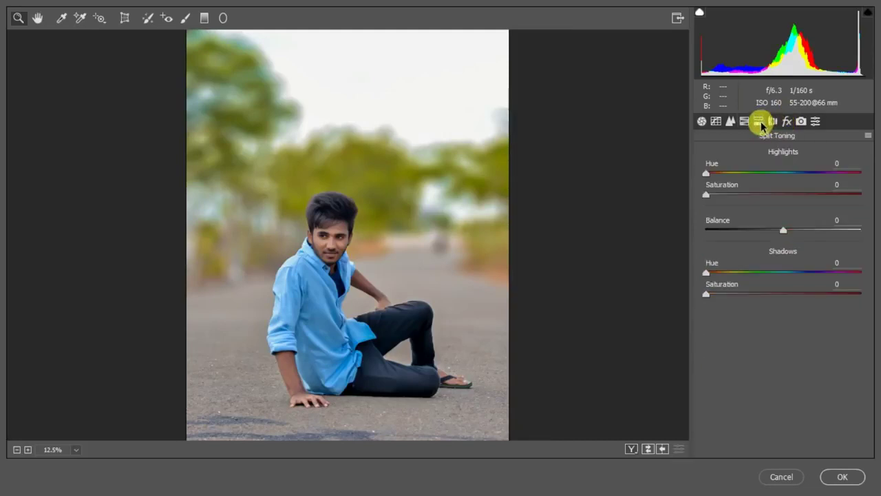
click(773, 122)
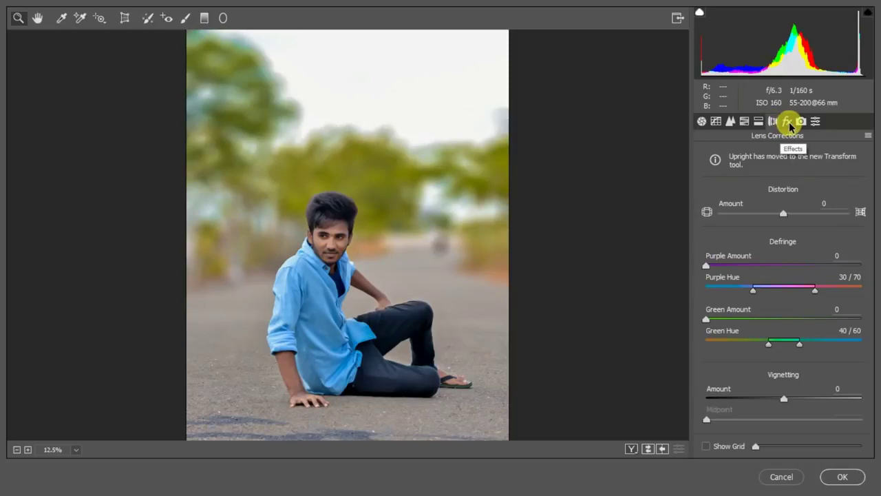
click(788, 123)
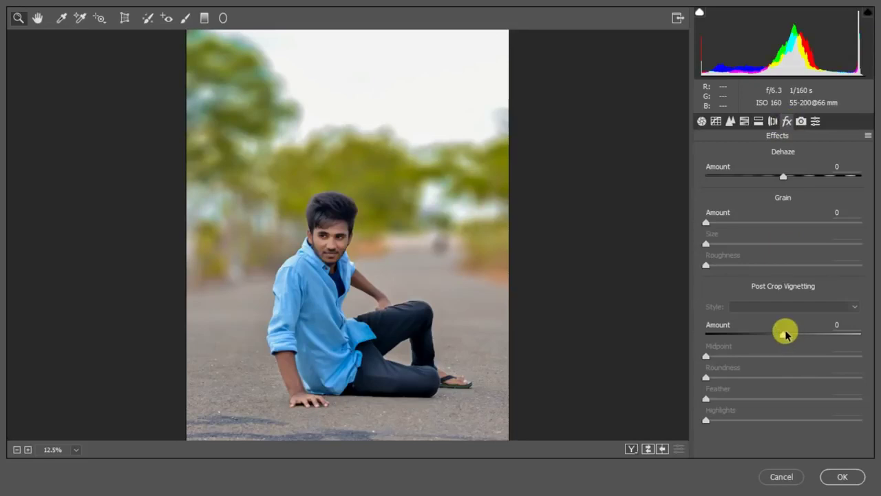
drag(783, 338, 739, 337)
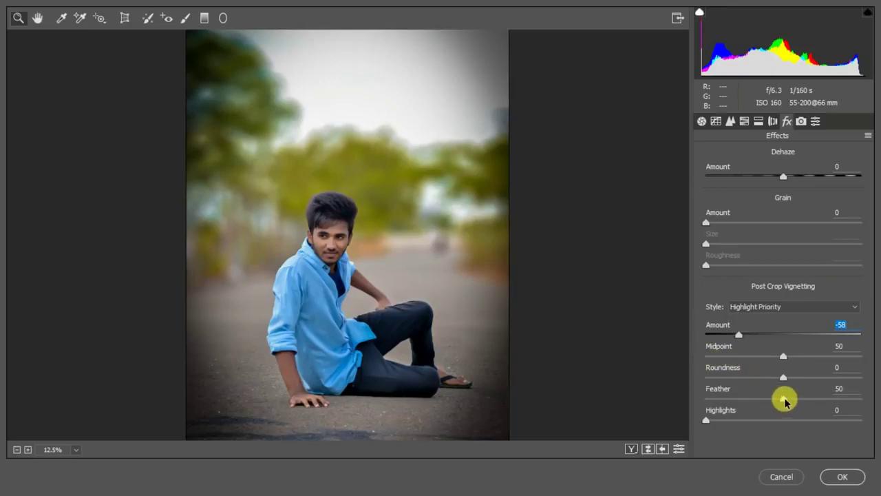
drag(787, 402, 824, 407)
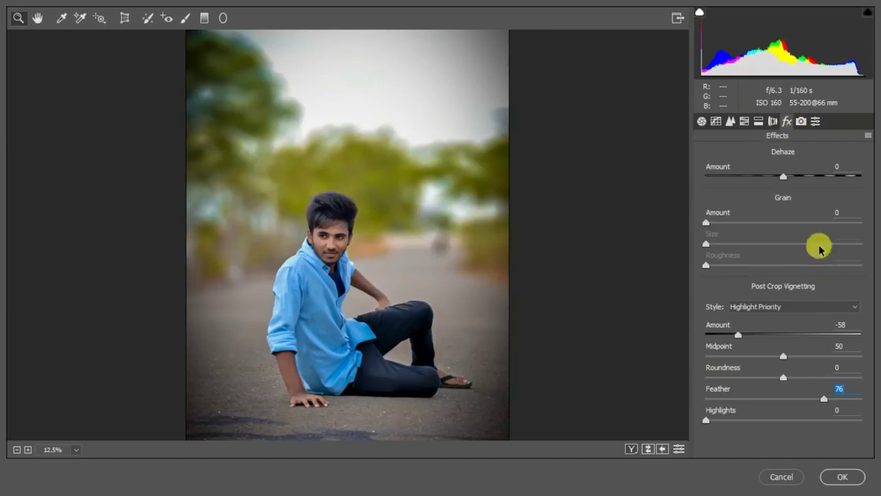
click(836, 477)
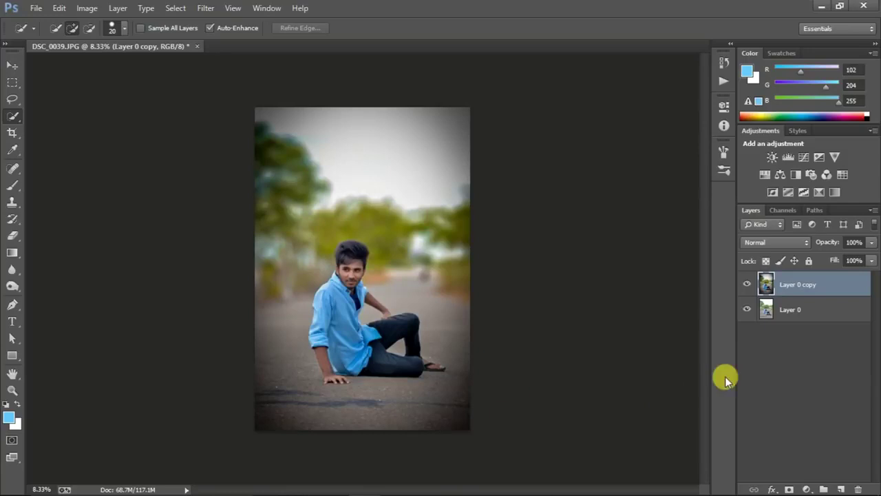
Step: Compare the image with and without the Layer 0 copy edits, and merge the visible layers
key(ctrl+plus)
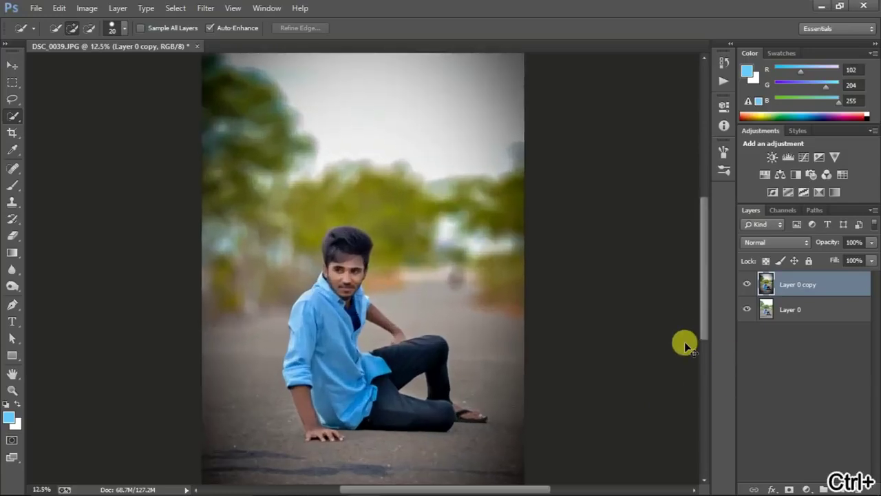
click(748, 285)
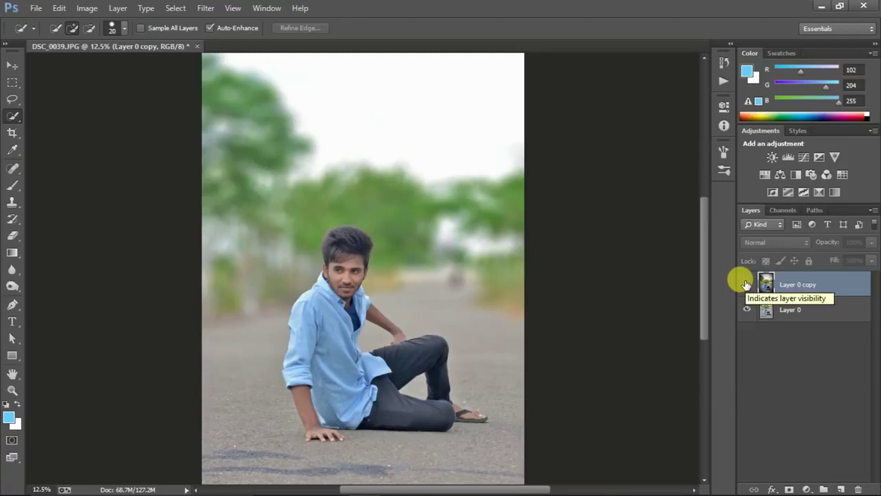
click(746, 285)
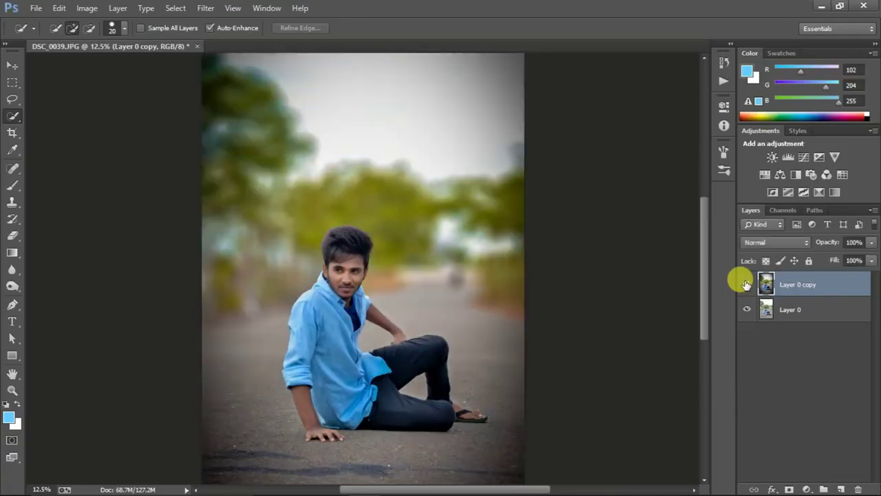
right_click(778, 311)
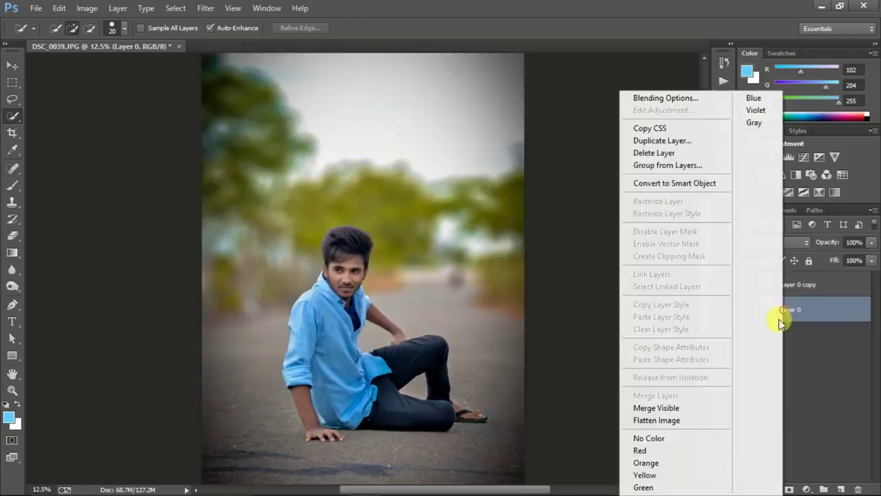
click(697, 409)
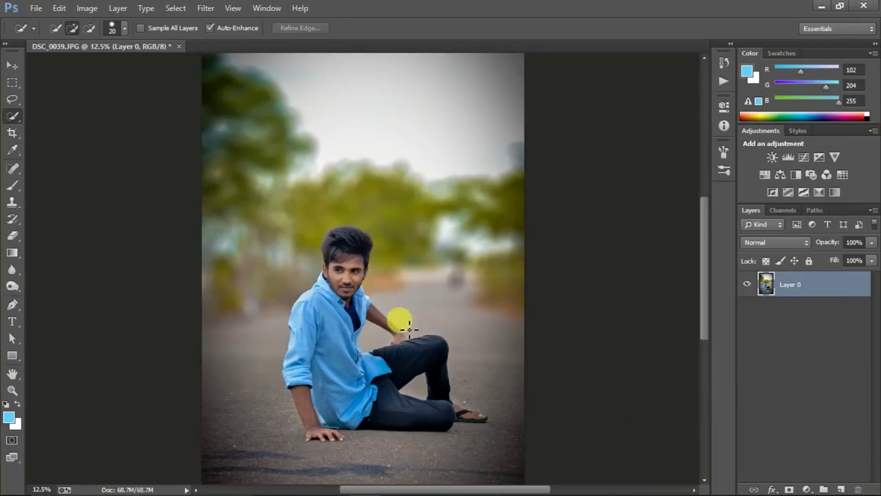
Step: Select the skin of the man's face, both arms and hands, and foot with the Quick Selection tool
key(ctrl+plus)
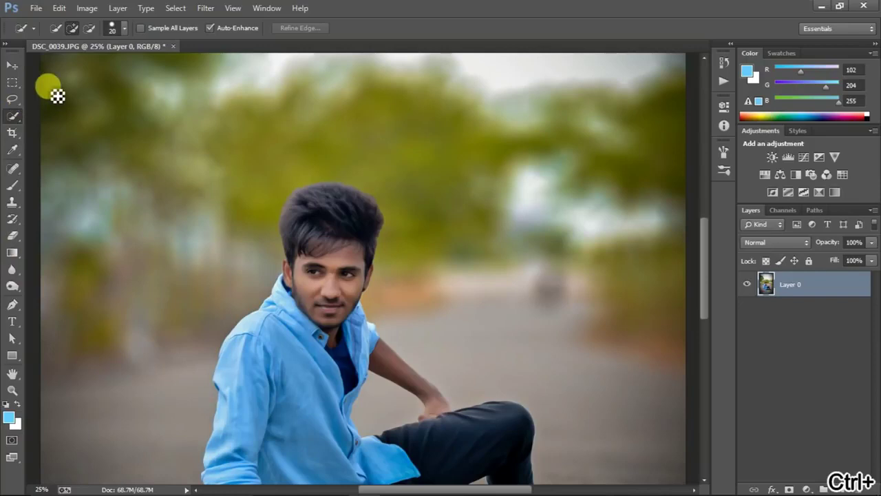
key(bracketright)
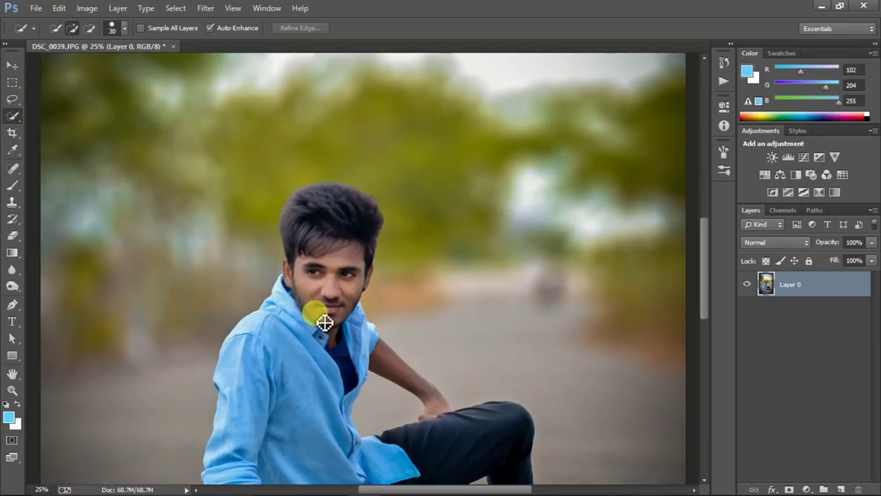
mouse_move(324, 318)
mouse_down()
mouse_move(296, 284)
mouse_move(336, 293)
mouse_move(351, 271)
mouse_move(336, 250)
mouse_move(315, 250)
mouse_move(309, 256)
mouse_move(332, 251)
mouse_move(351, 300)
mouse_move(345, 324)
mouse_move(328, 321)
mouse_move(338, 337)
mouse_move(371, 281)
mouse_up()
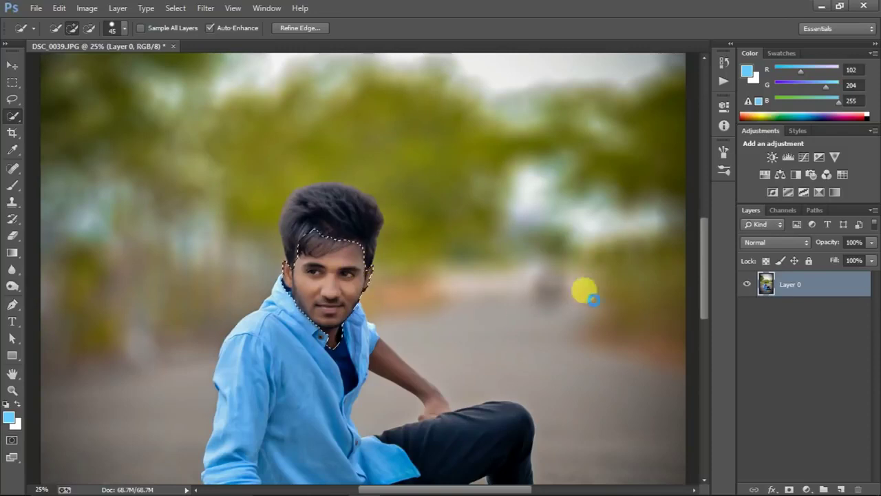
drag(703, 278, 703, 295)
mouse_move(391, 302)
mouse_down()
mouse_move(386, 291)
mouse_move(442, 325)
mouse_move(430, 349)
mouse_up()
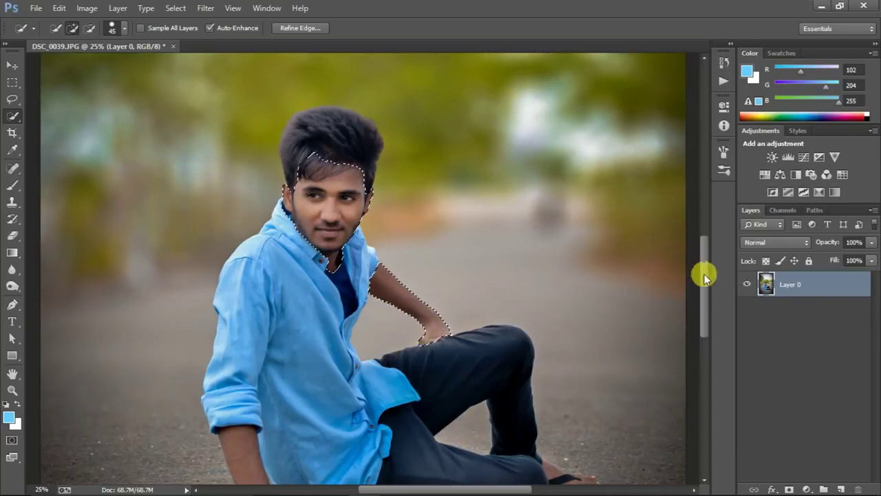
drag(703, 277, 704, 329)
mouse_move(299, 291)
mouse_down()
mouse_move(263, 295)
mouse_move(247, 283)
mouse_move(248, 320)
mouse_move(329, 354)
mouse_move(306, 359)
mouse_move(323, 372)
mouse_up()
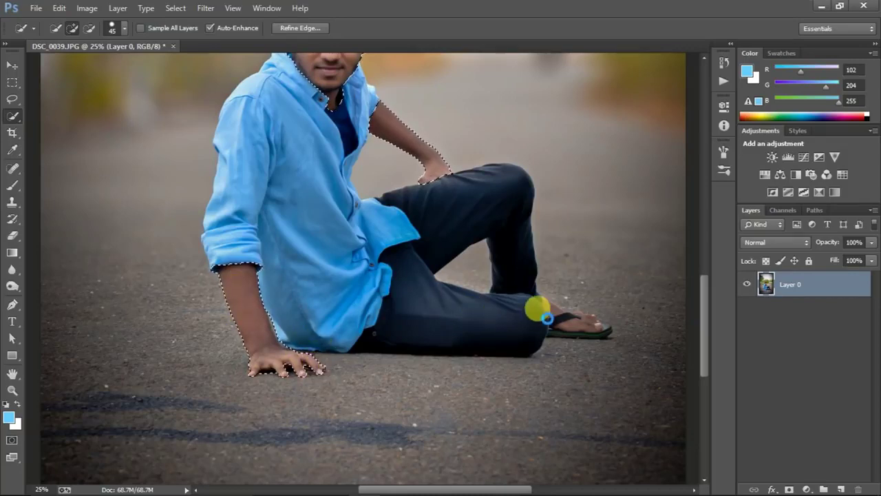
mouse_move(555, 315)
mouse_down()
mouse_move(595, 333)
mouse_move(580, 317)
mouse_up()
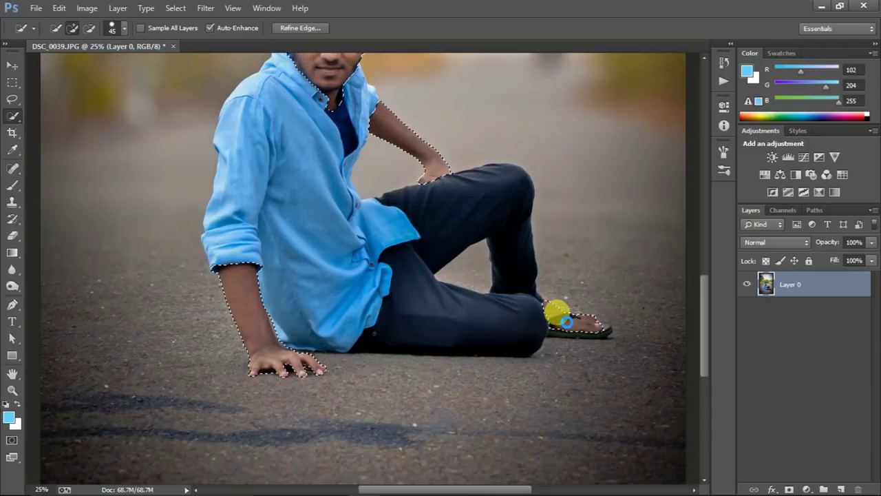
click(96, 29)
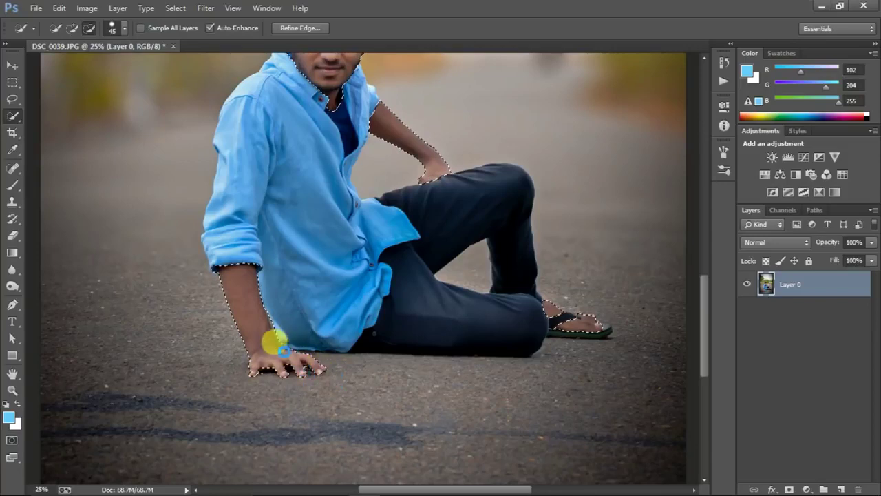
Step: Feather the skin selection with a radius of 10 pixels
right_click(262, 340)
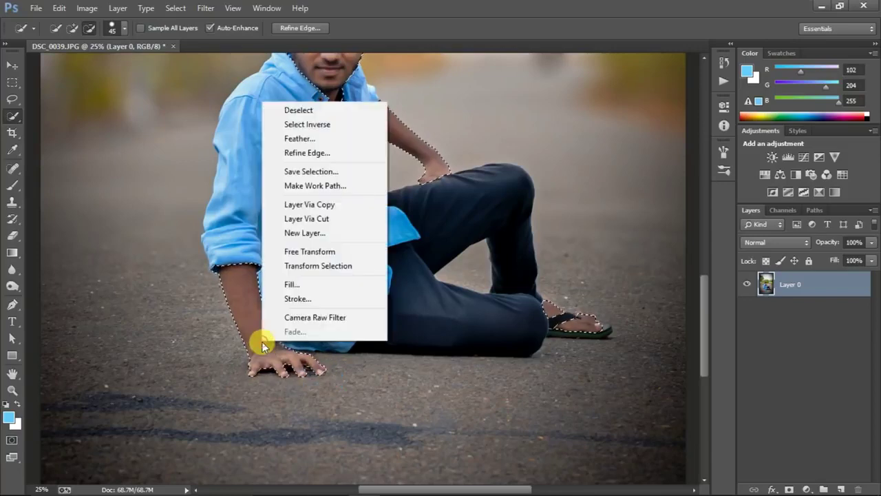
click(303, 138)
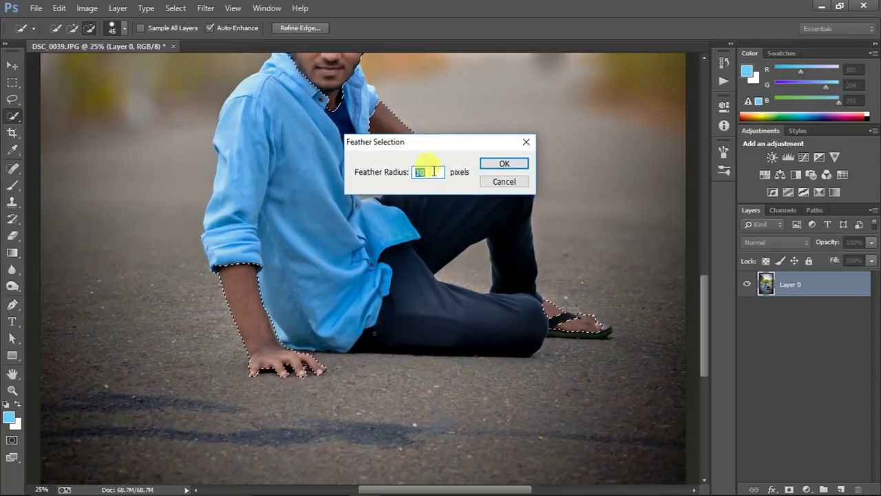
click(507, 165)
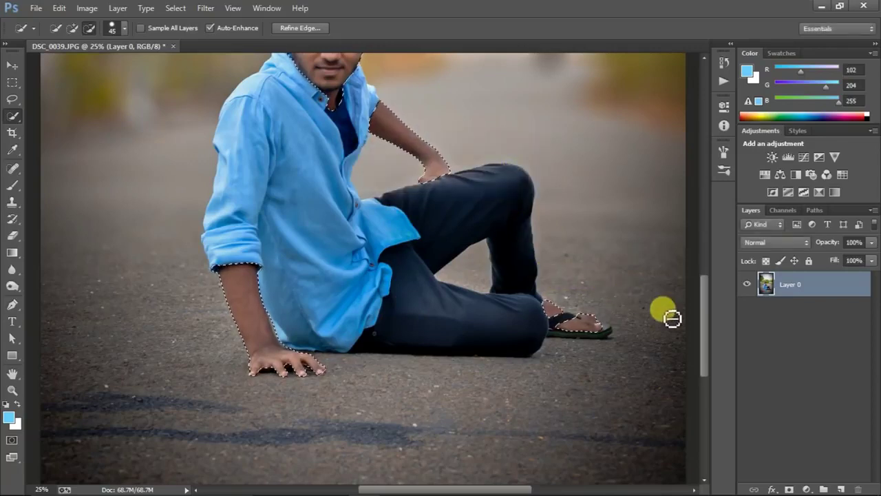
Step: Brighten the selected skin by raising the upper midtones in a Curves adjustment layer, compare the effect, and merge the visible layers
drag(704, 334, 703, 291)
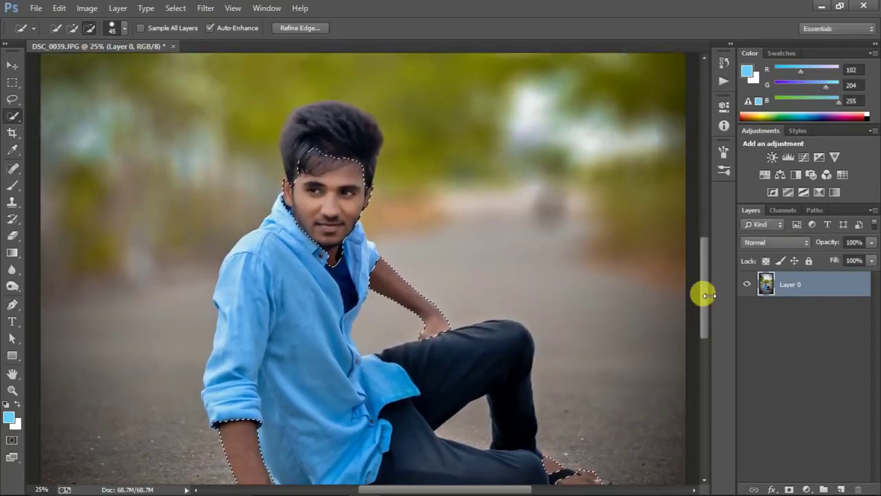
click(804, 157)
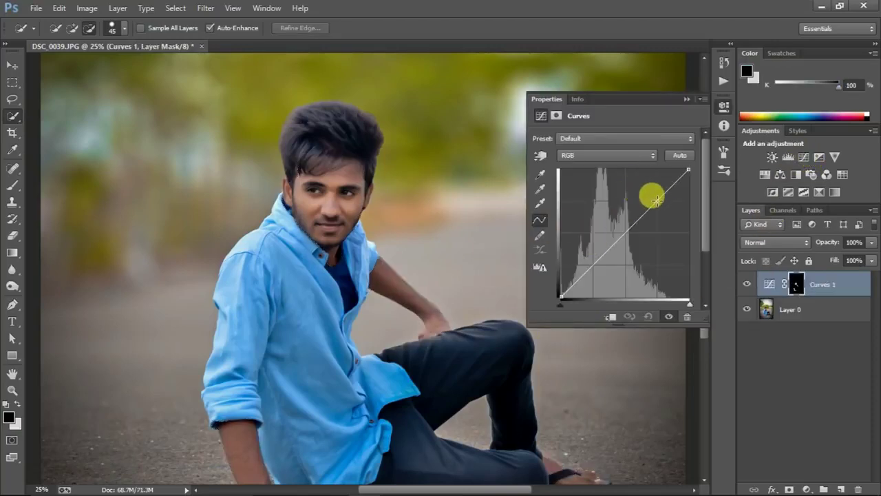
mouse_move(659, 199)
mouse_down()
mouse_move(638, 185)
mouse_move(646, 193)
mouse_up()
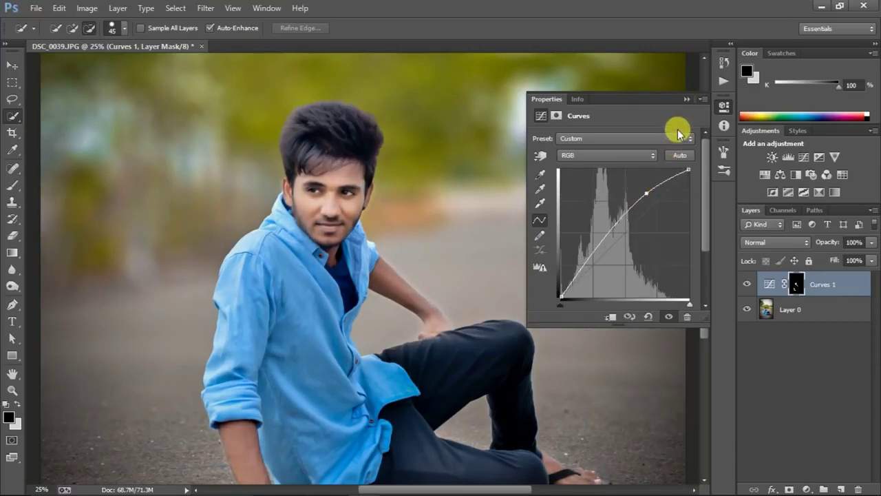
click(686, 102)
click(747, 284)
click(747, 283)
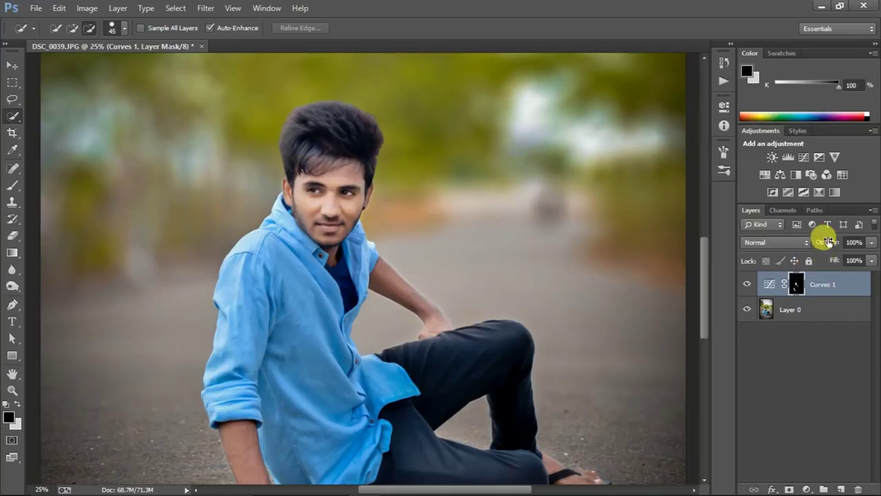
right_click(811, 309)
click(689, 408)
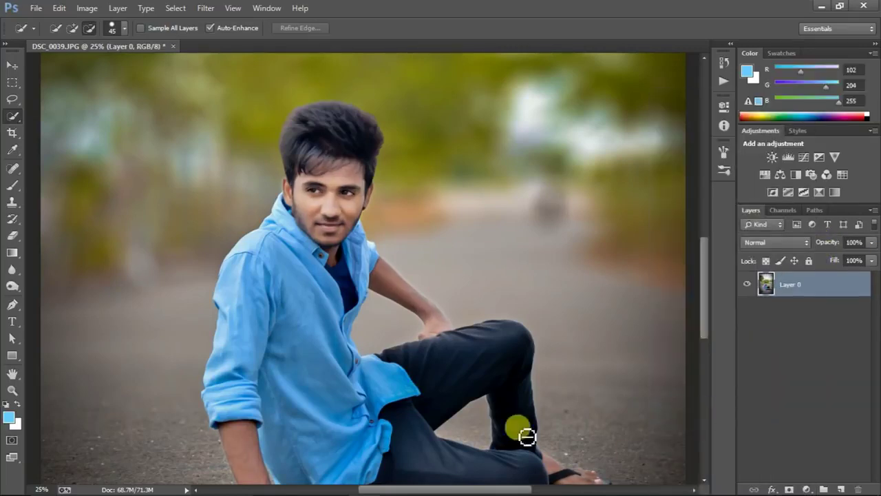
Step: Add a Brightness/Contrast adjustment layer to the whole image with Brightness 10 and slightly increased contrast
key(ctrl+minus)
key(ctrl+minus)
key(ctrl+minus)
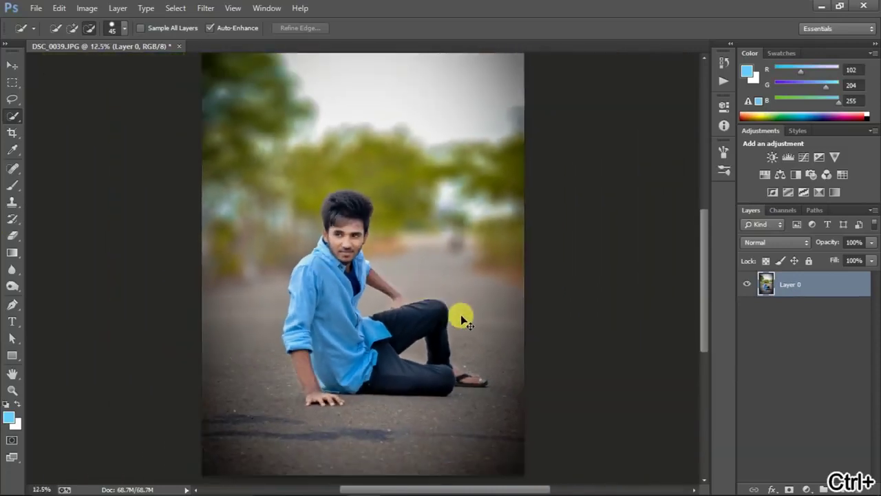
key(ctrl+plus)
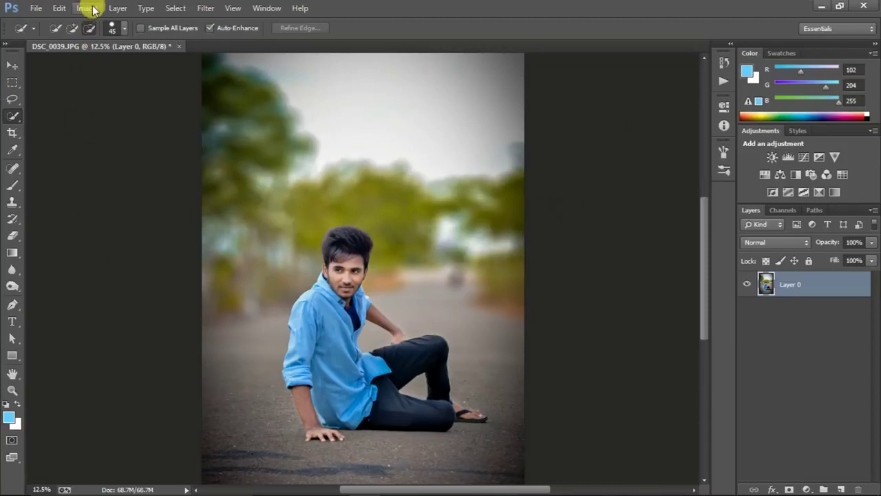
click(773, 157)
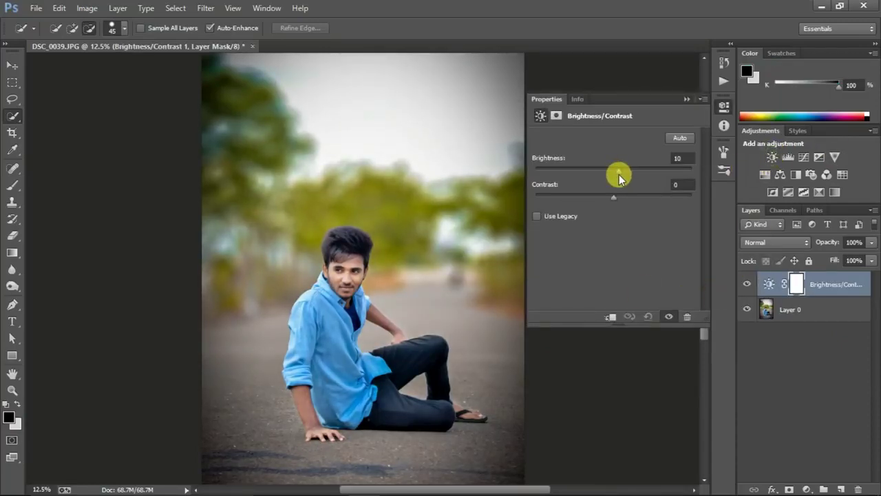
drag(613, 196, 623, 200)
click(688, 98)
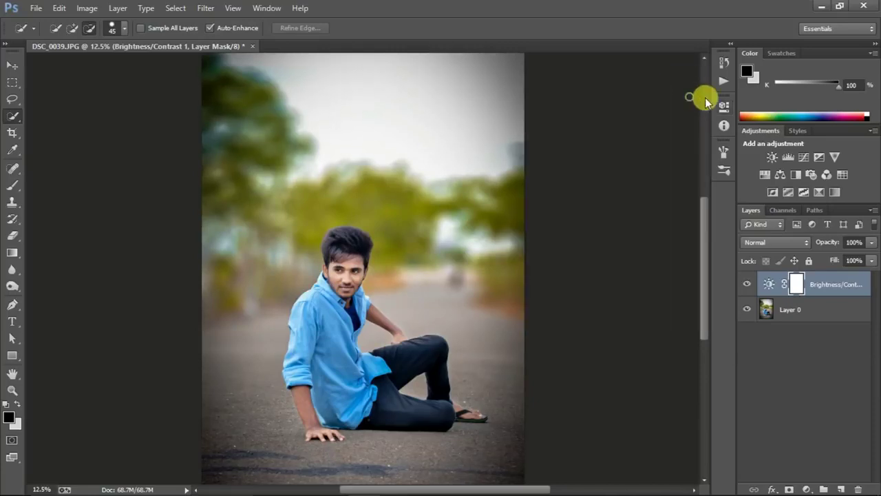
Step: Add a Levels adjustment layer with the black input at 8 and the white input slightly lowered, and merge the visible layers
click(787, 158)
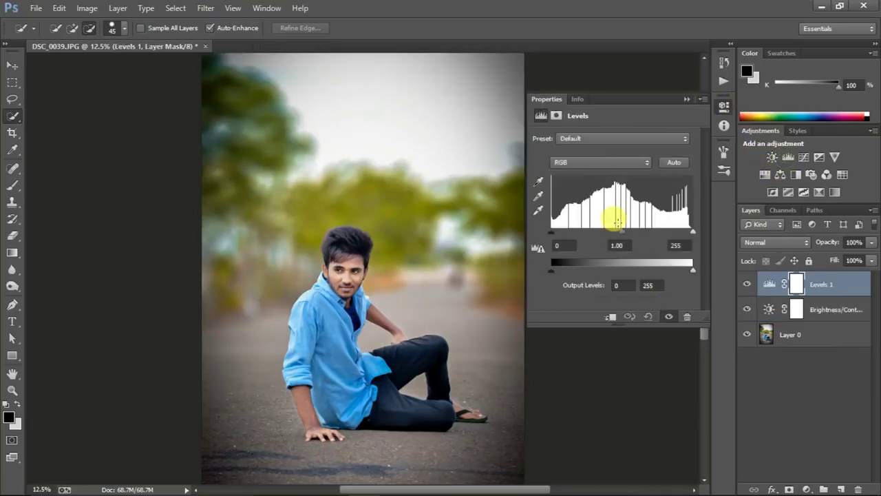
mouse_move(551, 226)
mouse_down()
mouse_move(568, 229)
mouse_move(558, 241)
mouse_up()
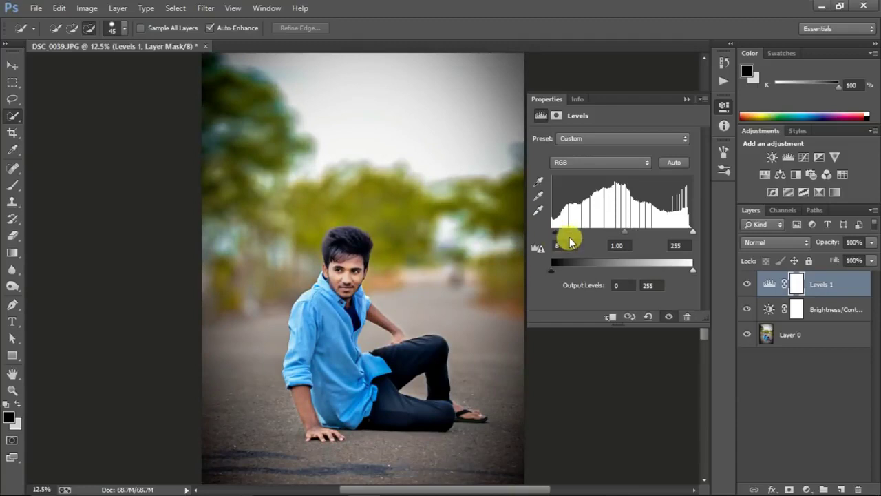
mouse_move(690, 233)
mouse_down()
mouse_move(675, 235)
mouse_move(689, 237)
mouse_up()
click(687, 99)
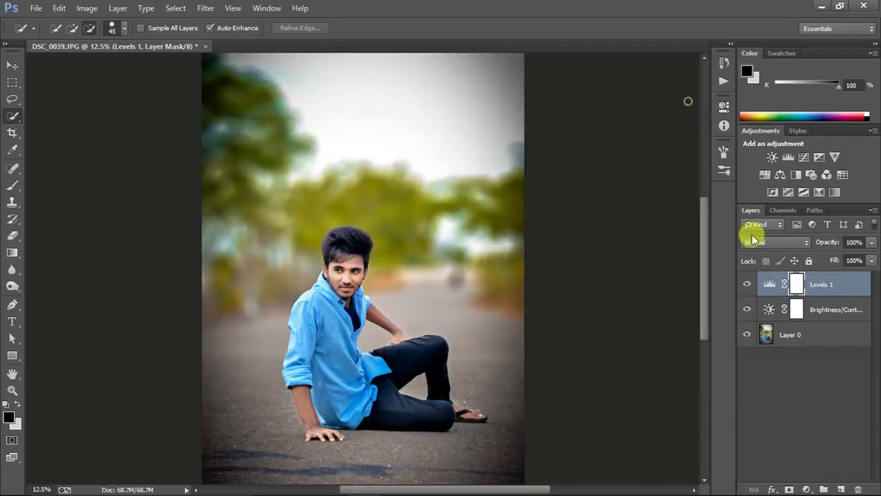
click(787, 335)
right_click(787, 335)
click(708, 410)
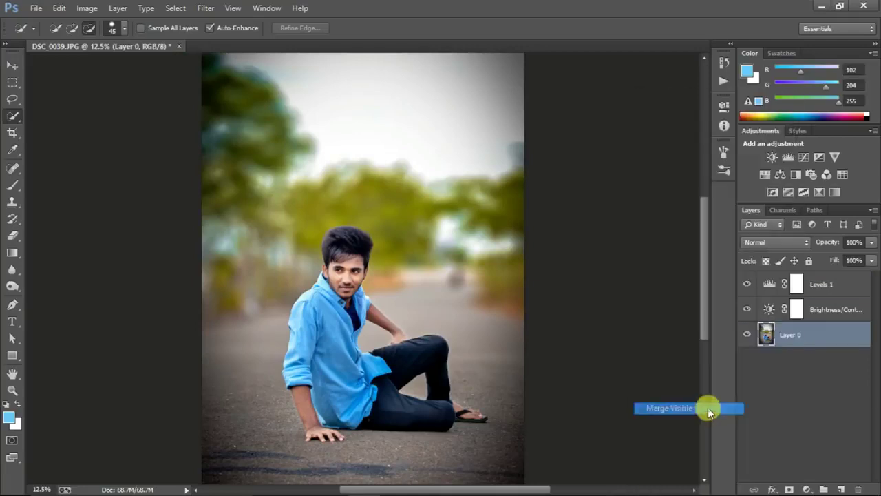
Step: Add a linear Gradient Fill layer over the image with the violet-to-orange preset at 90° and 100% scale
click(807, 489)
click(733, 221)
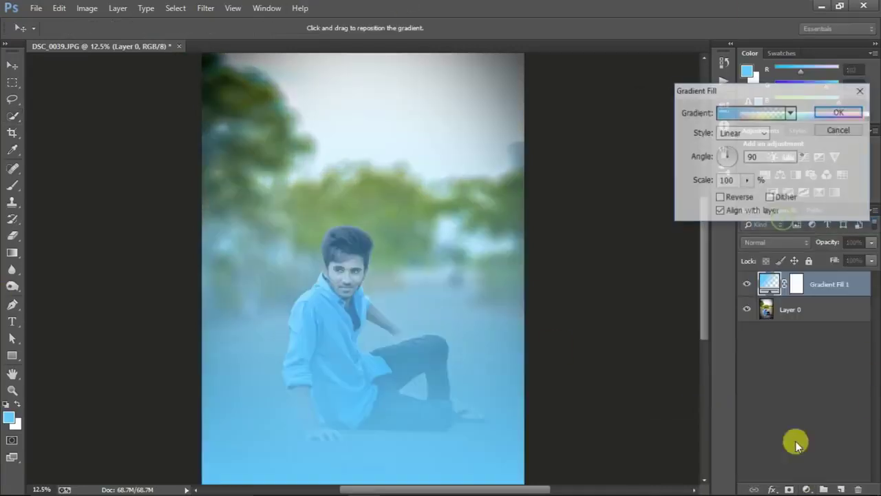
click(791, 113)
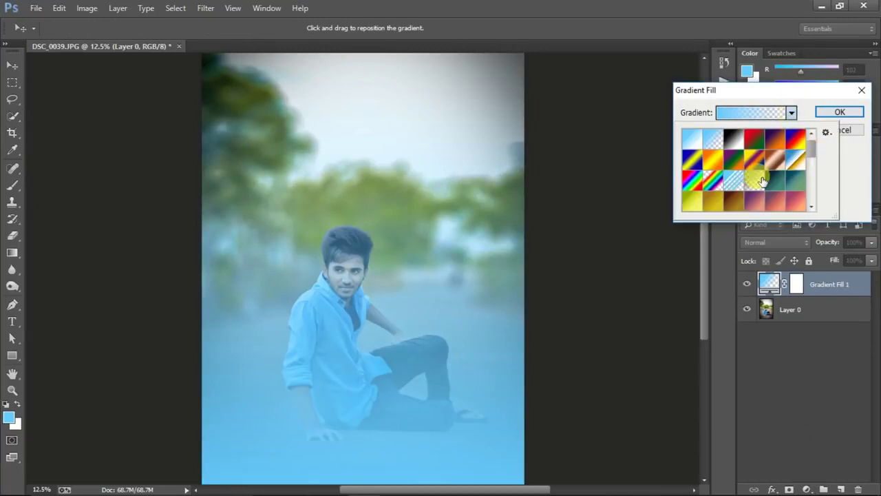
scroll(761, 183, down, 1)
scroll(761, 182, down, 6)
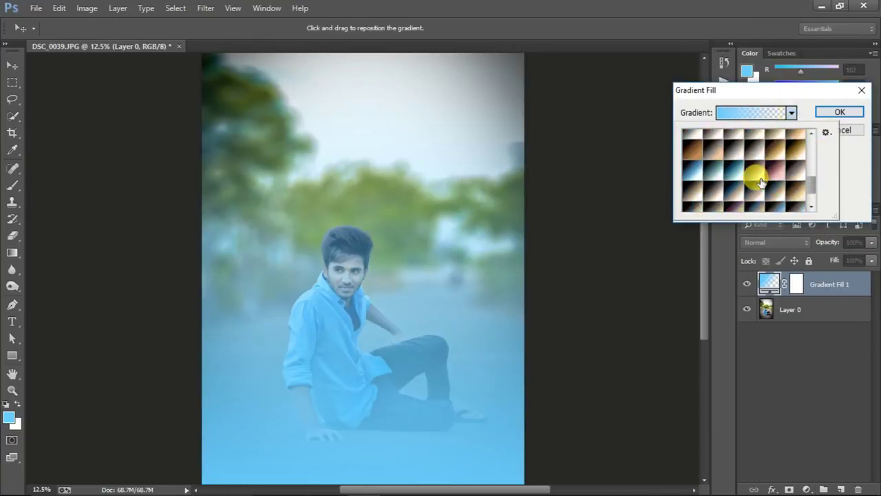
scroll(761, 182, up, 6)
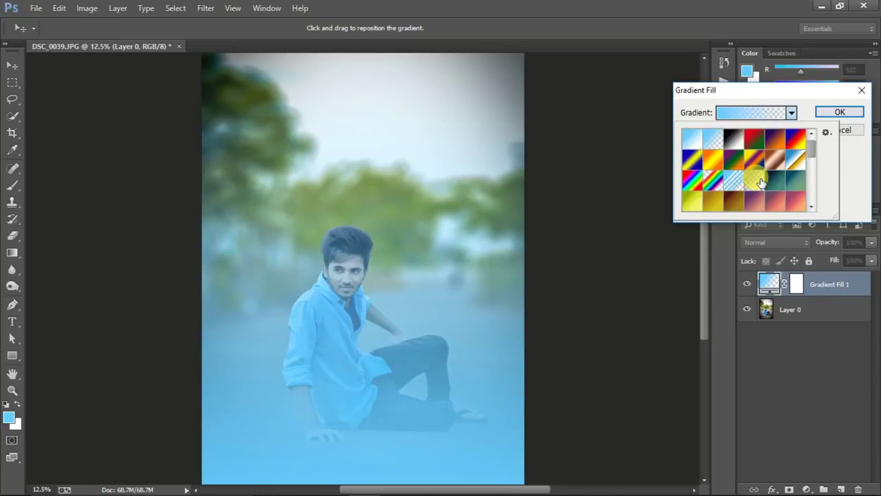
click(783, 141)
click(834, 117)
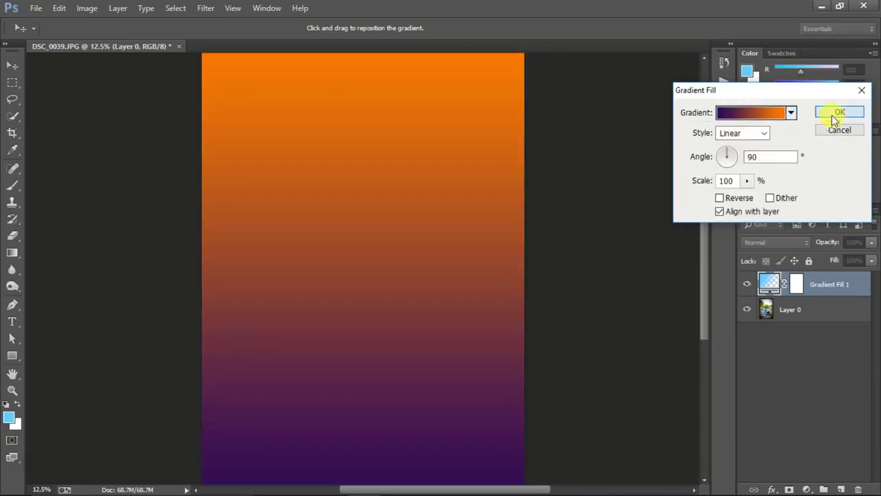
click(831, 115)
Step: Blend the gradient fill in Soft Light mode at 10% opacity, and merge the visible layers
click(791, 241)
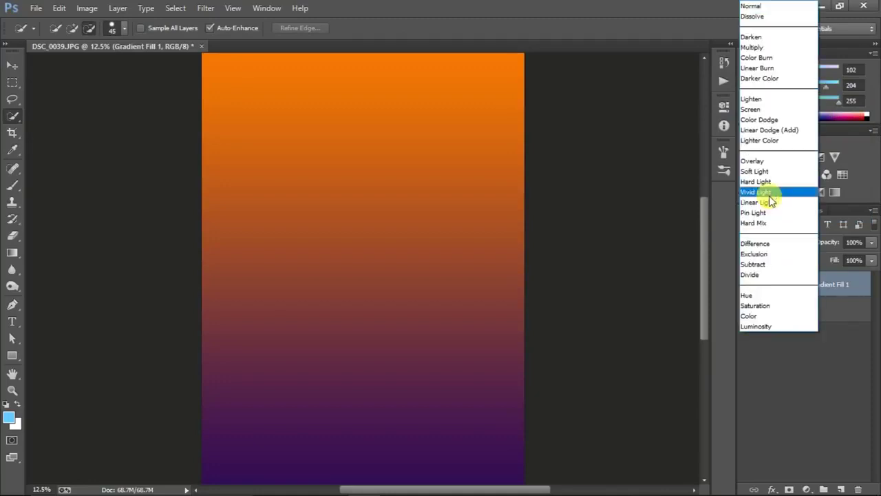
click(770, 172)
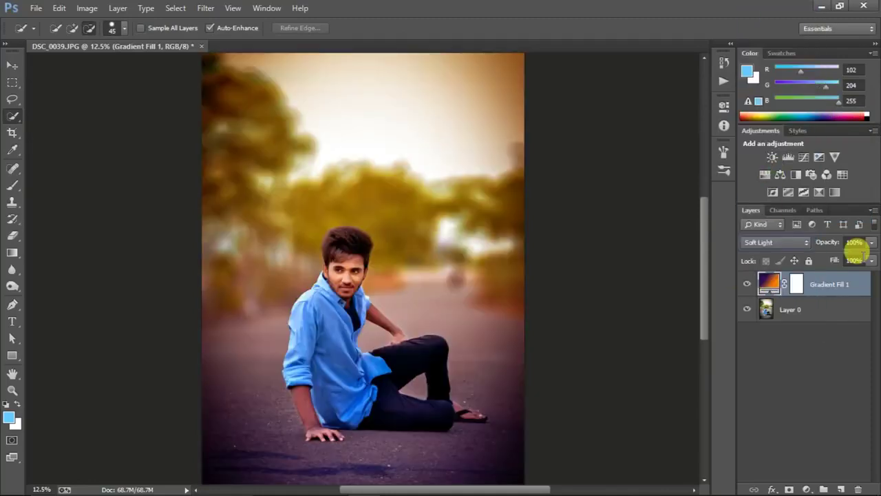
drag(833, 243, 797, 244)
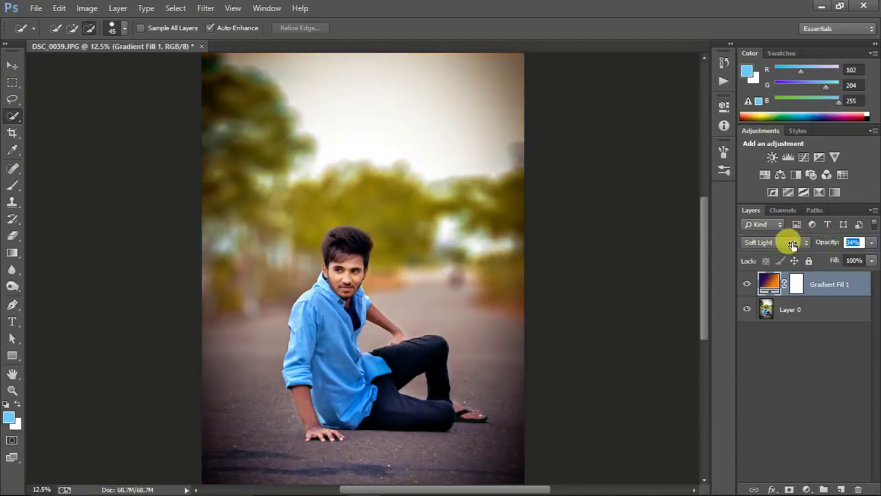
click(755, 292)
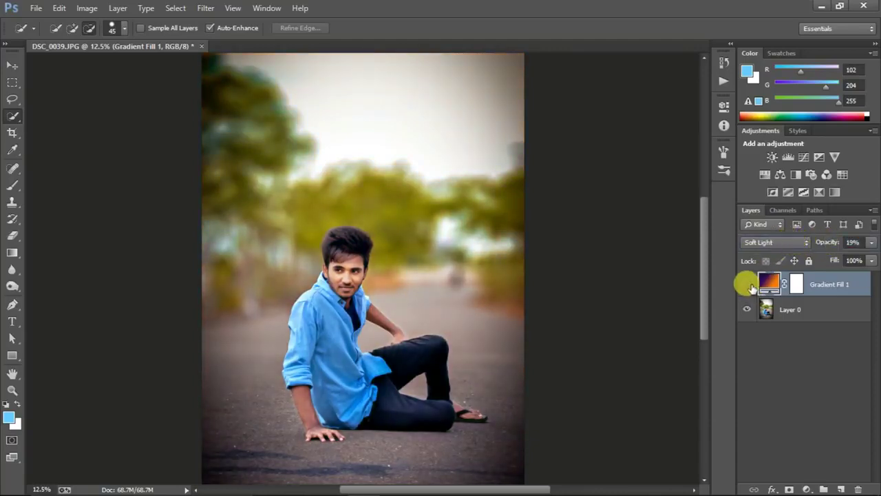
click(749, 284)
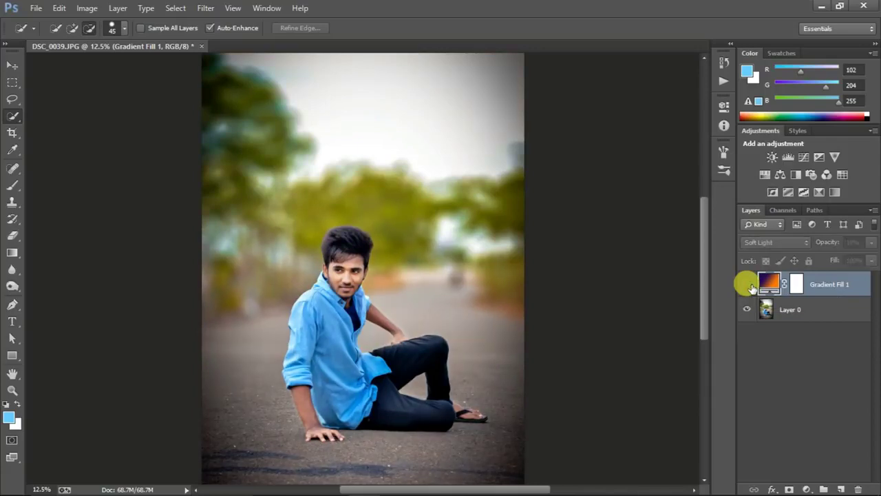
click(749, 284)
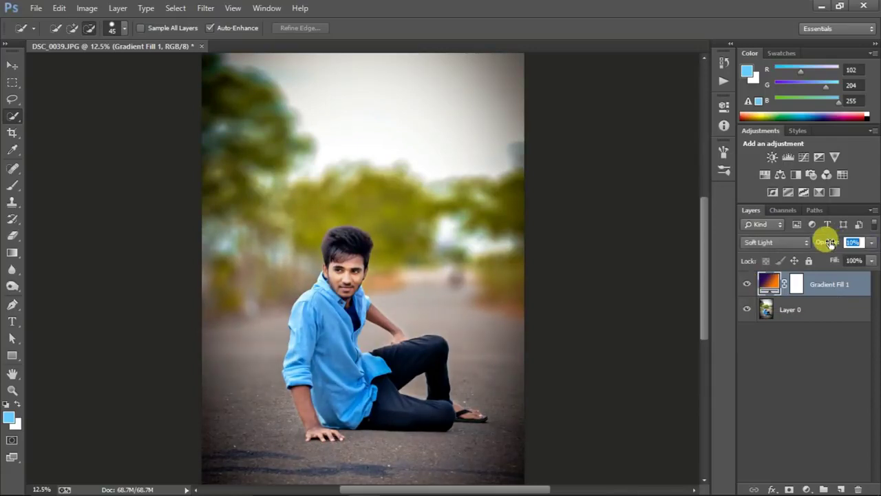
drag(831, 243, 830, 244)
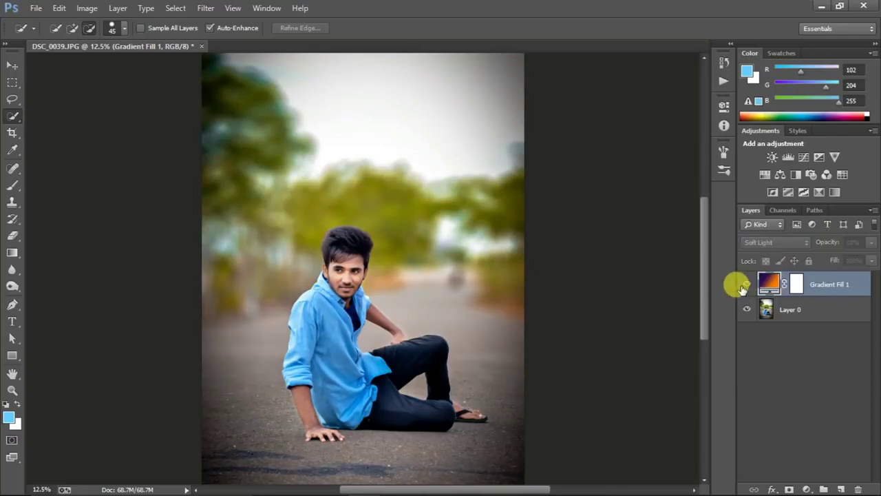
right_click(808, 312)
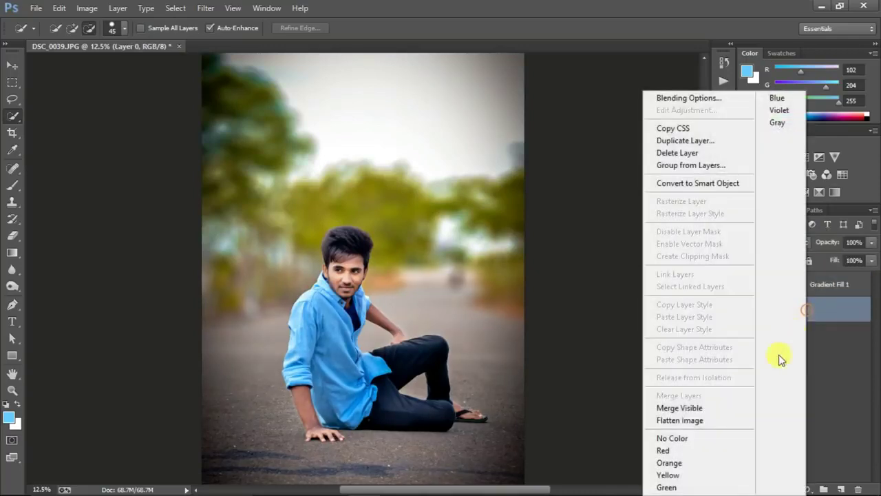
click(732, 407)
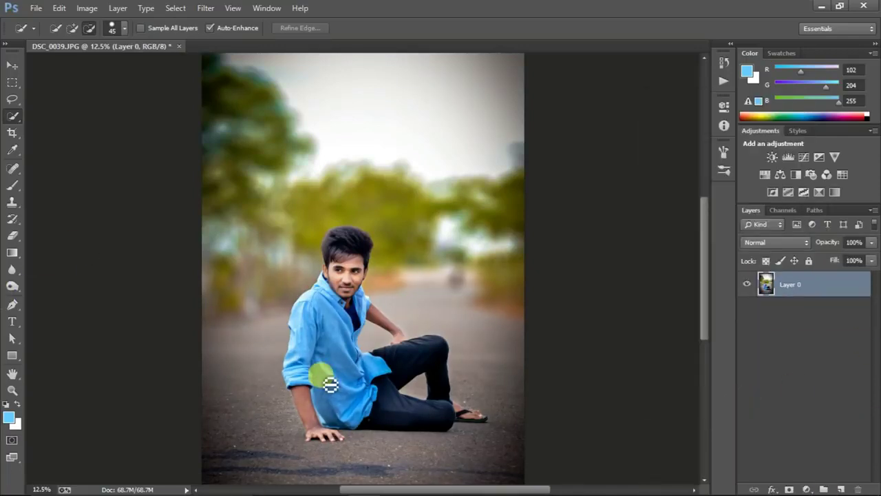
Step: Apply a Selective Color adjustment to the merged layer with Black at -55% for the Reds
click(86, 7)
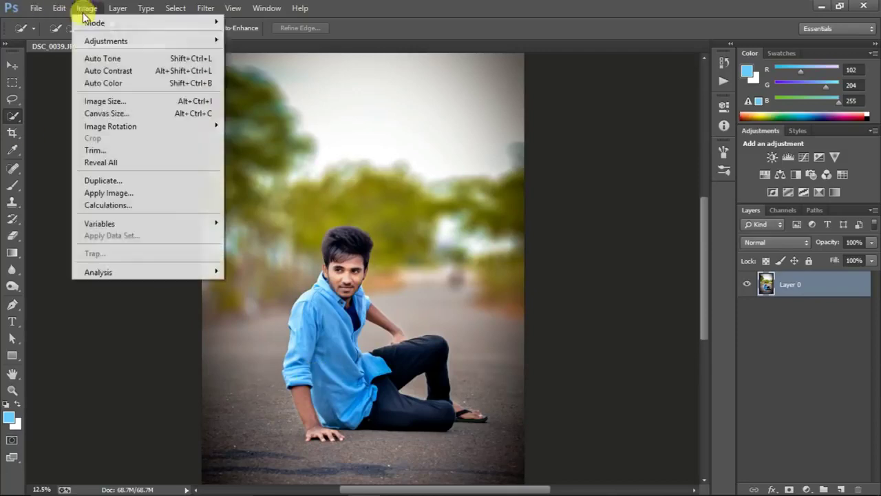
mouse_move(153, 45)
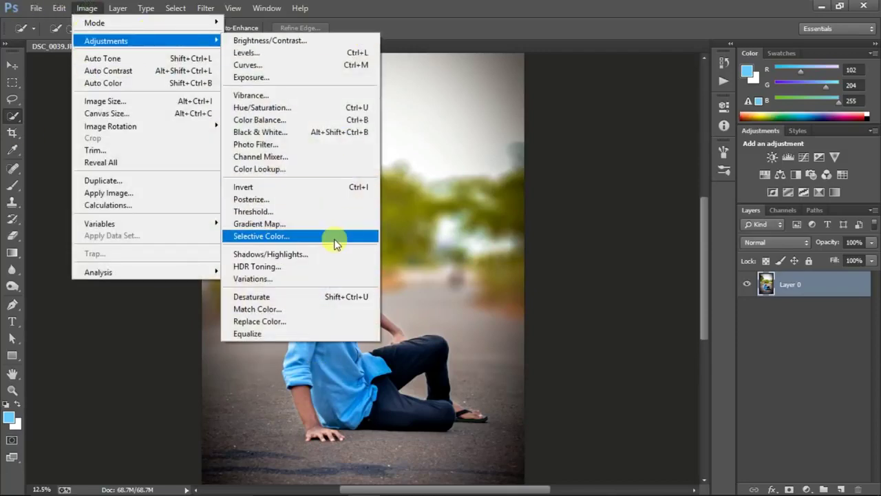
click(337, 238)
click(567, 344)
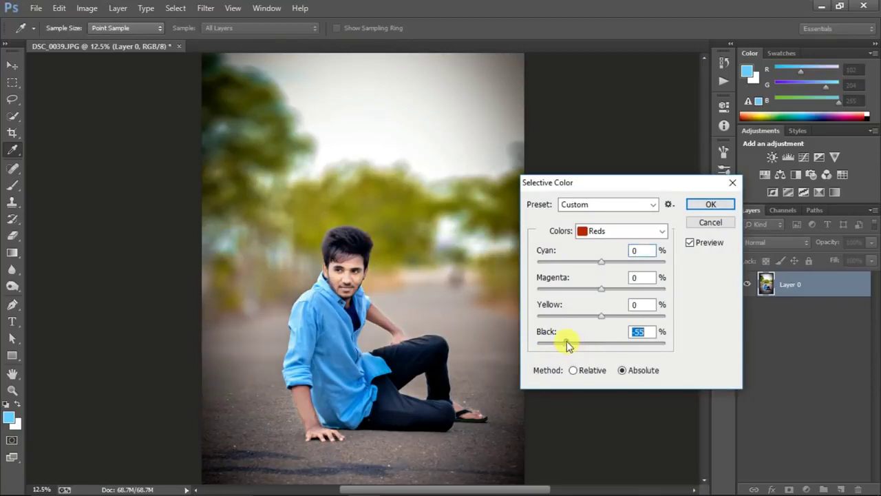
click(706, 204)
key(w)
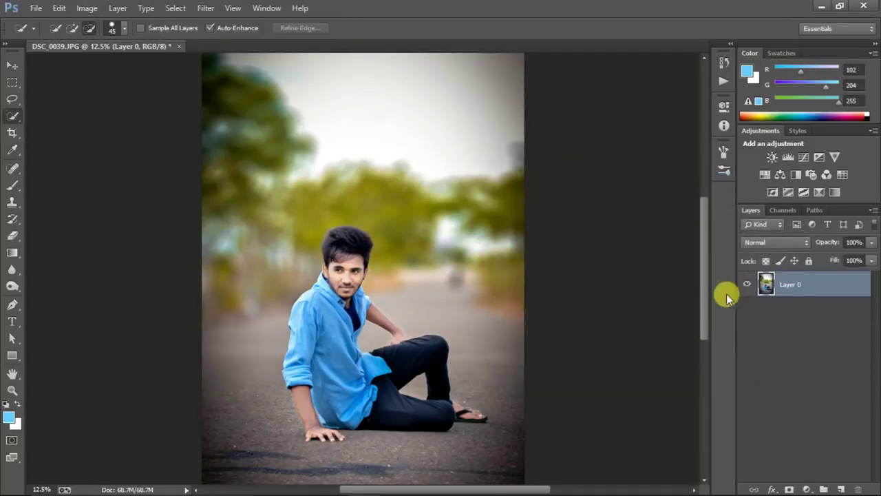
Step: Add a Channel Mixer adjustment layer with Green +18% and Blue -33% in the Red output channel, and compare the effect
click(827, 177)
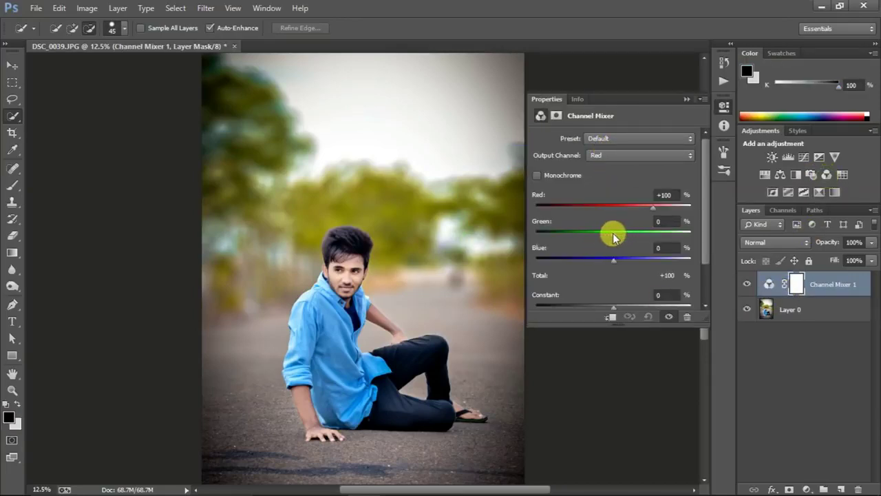
drag(615, 237, 601, 265)
click(640, 155)
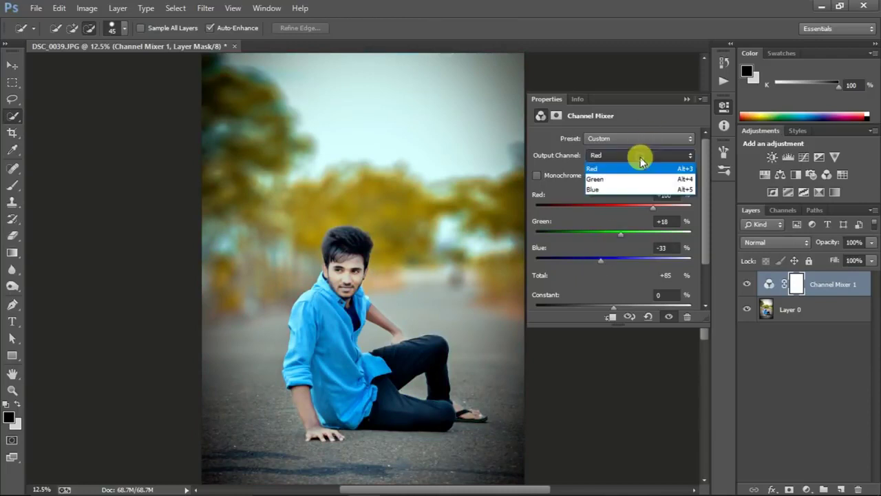
click(623, 154)
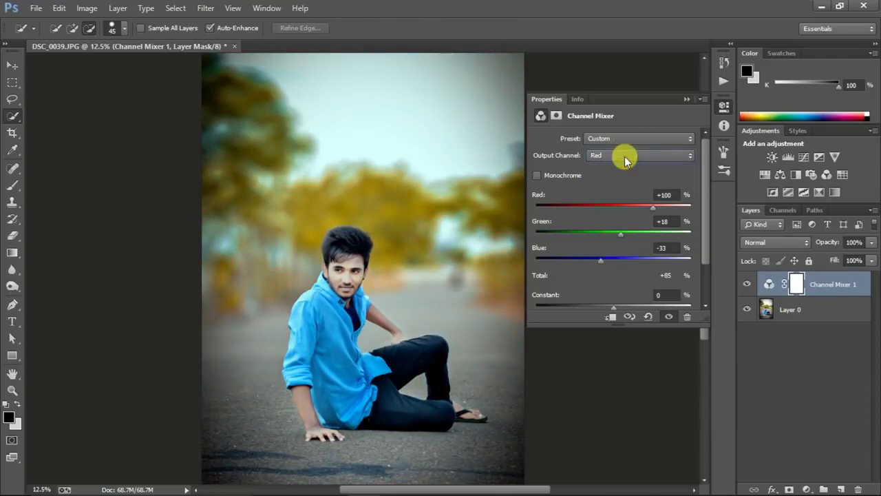
click(686, 101)
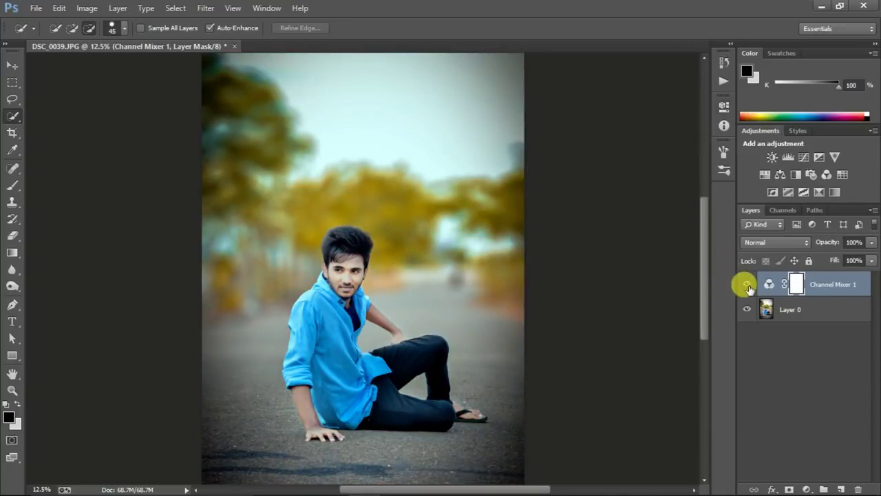
click(748, 284)
click(748, 285)
click(748, 285)
click(748, 285)
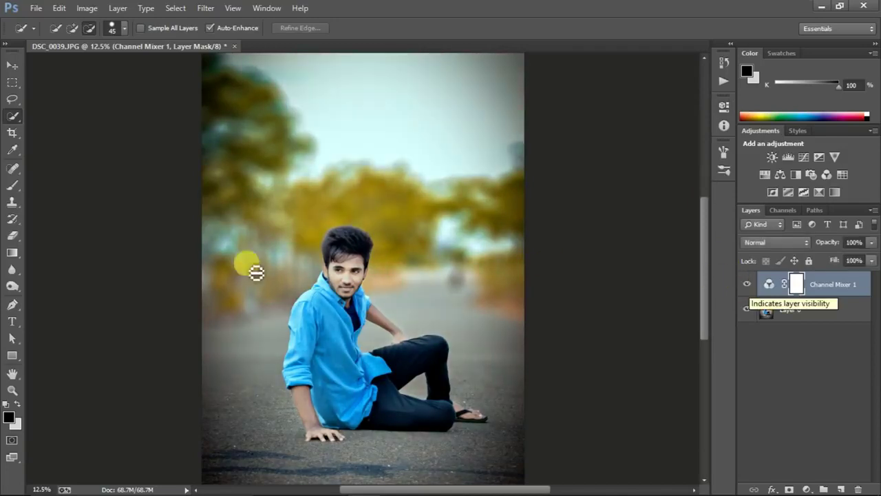
click(745, 286)
click(746, 286)
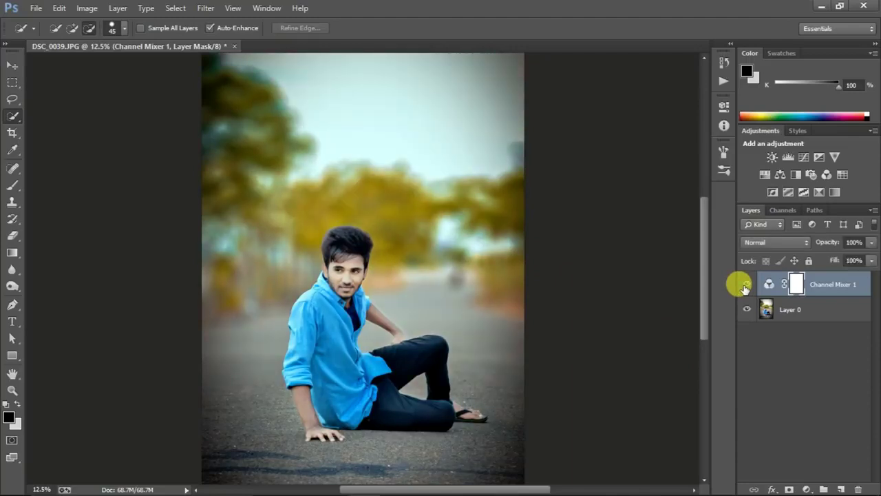
Step: Paint black with a size 100 brush on the Channel Mixer mask over the man's face and the arm resting on his knee
key(ctrl+plus)
key(ctrl+plus)
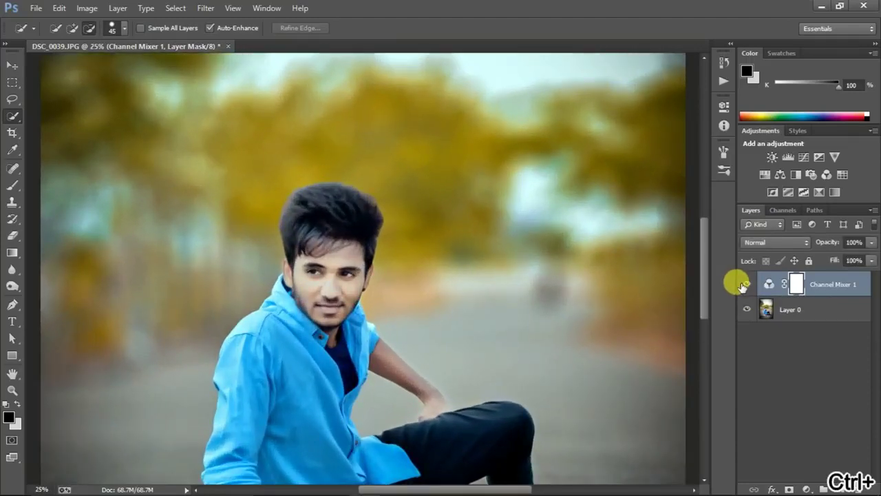
key(ctrl+plus)
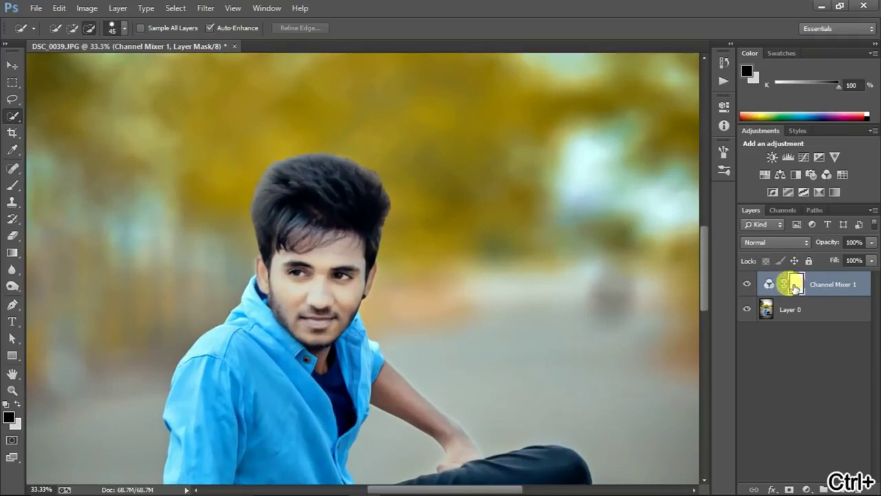
click(12, 184)
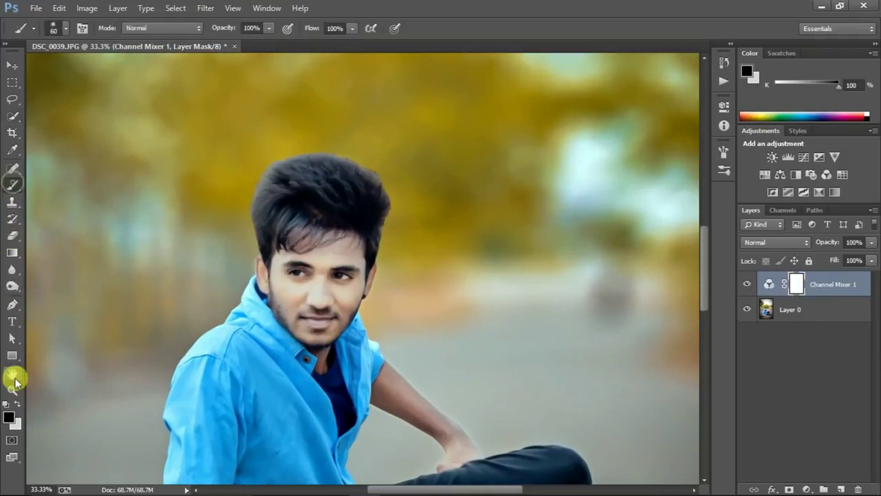
key(bracketright)
key(bracketright)
key(bracketright)
key(bracketright)
mouse_move(264, 266)
mouse_down()
mouse_move(270, 298)
mouse_move(298, 305)
mouse_move(289, 263)
mouse_move(302, 338)
mouse_move(311, 262)
mouse_move(299, 255)
mouse_move(324, 243)
mouse_move(305, 241)
mouse_move(334, 236)
mouse_move(320, 263)
mouse_move(318, 248)
mouse_move(323, 300)
mouse_move(342, 251)
mouse_move(333, 296)
mouse_move(334, 267)
mouse_move(345, 294)
mouse_move(351, 256)
mouse_move(354, 288)
mouse_move(356, 246)
mouse_move(359, 278)
mouse_move(321, 364)
mouse_move(315, 338)
mouse_move(281, 305)
mouse_move(278, 287)
mouse_move(361, 290)
mouse_move(368, 272)
mouse_move(387, 291)
mouse_move(359, 340)
mouse_move(372, 384)
mouse_move(404, 410)
mouse_move(383, 371)
mouse_move(418, 406)
mouse_move(410, 391)
mouse_move(467, 462)
mouse_move(442, 466)
mouse_move(447, 474)
mouse_move(450, 433)
mouse_up()
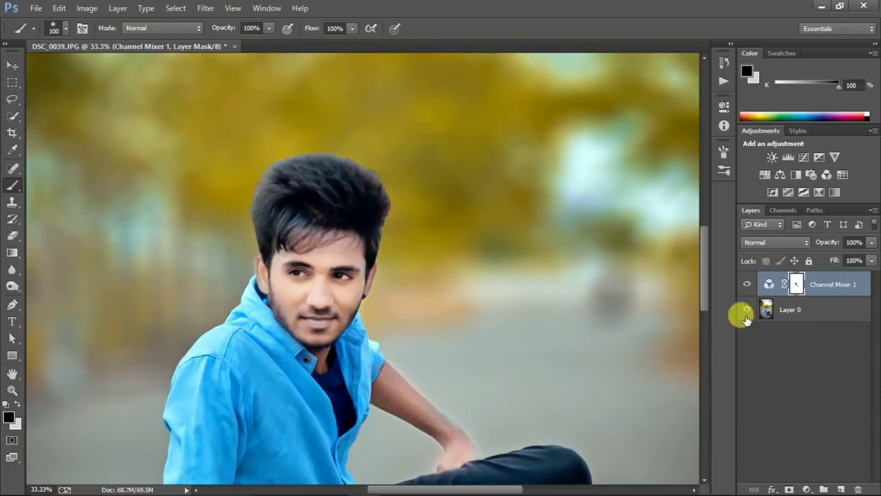
Step: Mask the Channel Mixer off the supporting arm and hand and the foot in black, and compare the whole image with and without it
drag(705, 266, 704, 335)
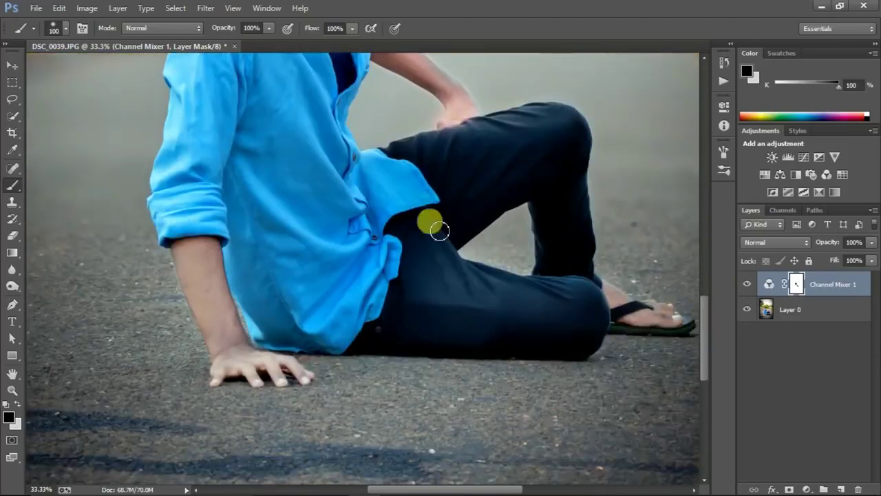
mouse_move(235, 253)
mouse_down()
mouse_move(193, 247)
mouse_move(199, 319)
mouse_move(184, 250)
mouse_move(215, 324)
mouse_move(202, 248)
mouse_move(221, 329)
mouse_move(214, 257)
mouse_move(232, 343)
mouse_move(228, 317)
mouse_move(222, 368)
mouse_move(239, 356)
mouse_move(276, 377)
mouse_move(248, 371)
mouse_move(245, 356)
mouse_move(302, 375)
mouse_move(268, 356)
mouse_up()
mouse_move(643, 266)
mouse_down()
mouse_move(652, 275)
mouse_move(604, 289)
mouse_move(618, 312)
mouse_move(669, 323)
mouse_move(667, 309)
mouse_move(633, 296)
mouse_move(568, 319)
mouse_move(577, 330)
mouse_up()
key(ctrl+minus)
key(ctrl+minus)
key(ctrl+minus)
key(ctrl+minus)
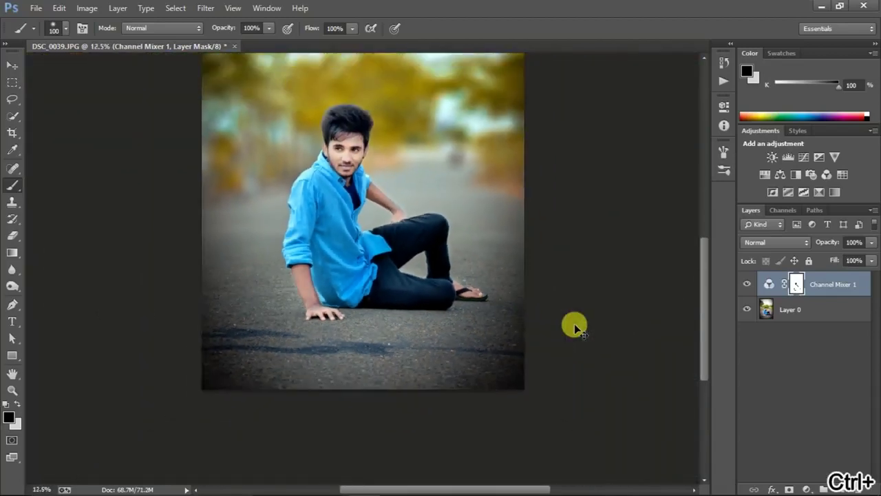
key(ctrl+plus)
click(748, 289)
click(748, 288)
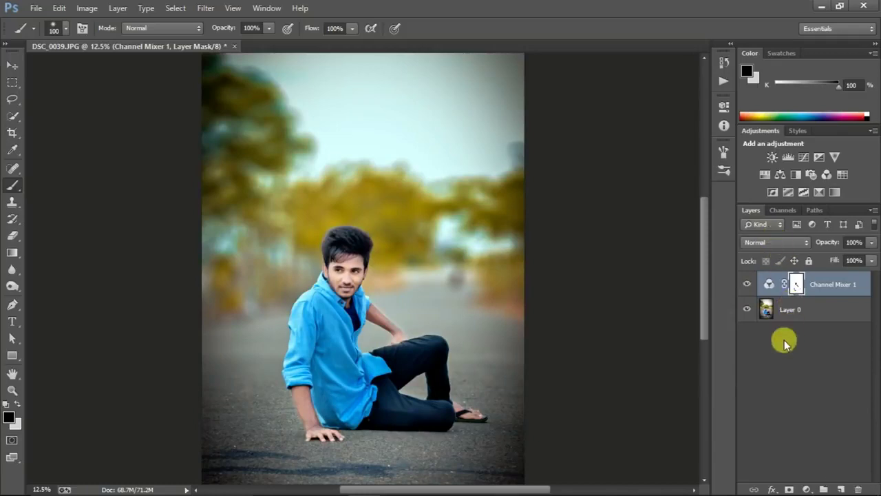
Step: Merge the Channel Mixer adjustment and its mask into the photo layer
right_click(790, 314)
click(676, 406)
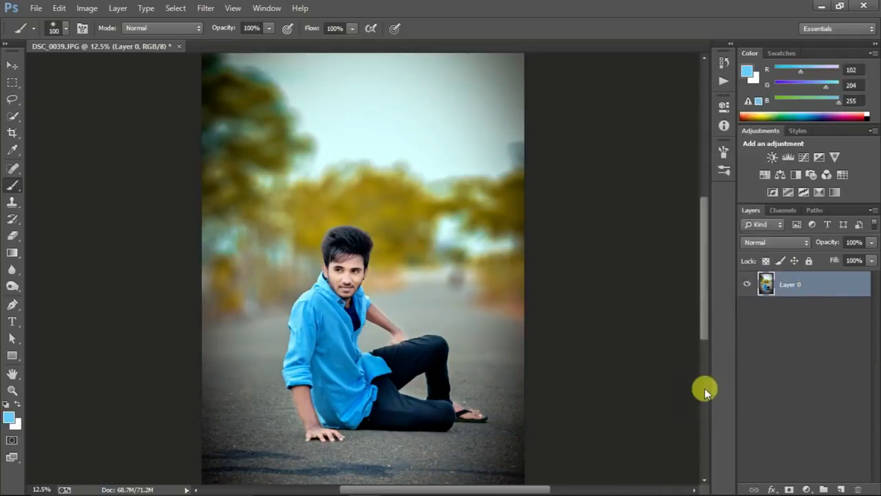
key(ctrl+minus)
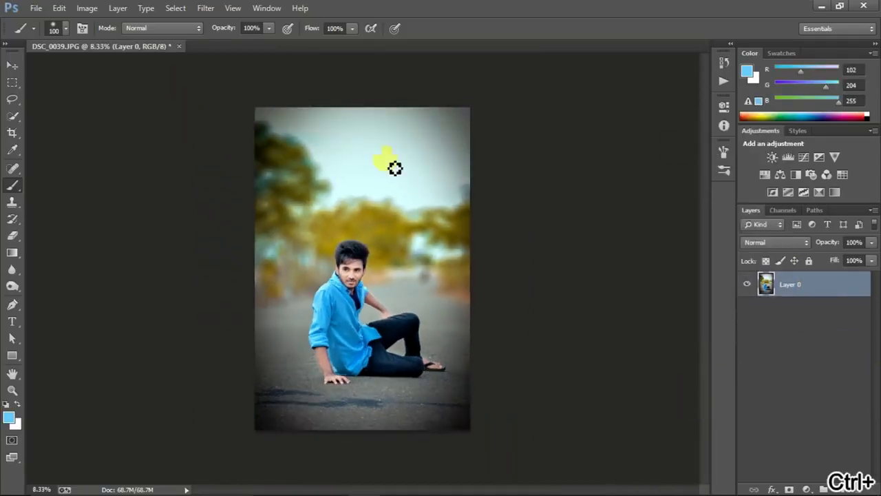
Step: Add a Photo Filter adjustment layer at 25% density, cycle through the filter presets to pick one, and compare the photo with and without it
click(810, 488)
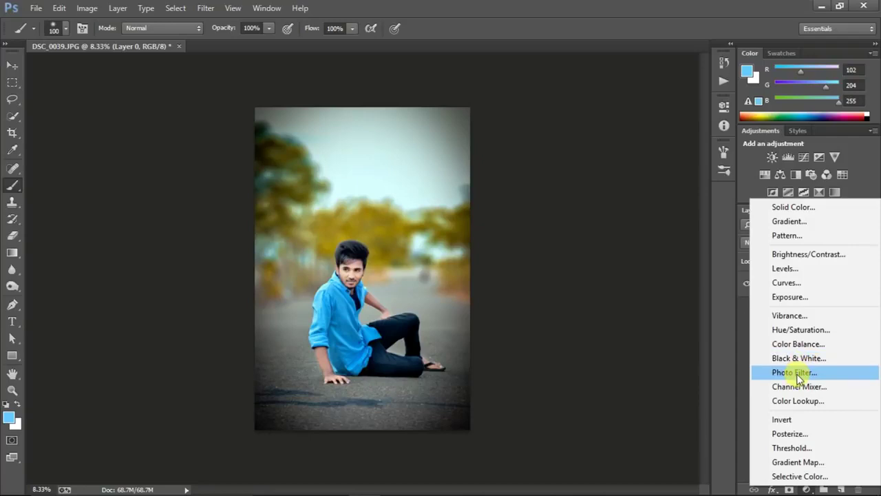
click(799, 377)
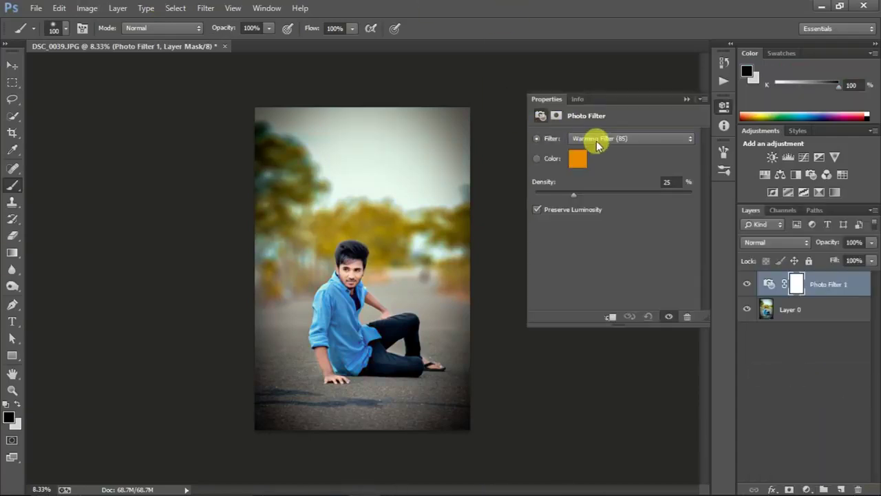
click(596, 141)
click(601, 156)
key(Down)
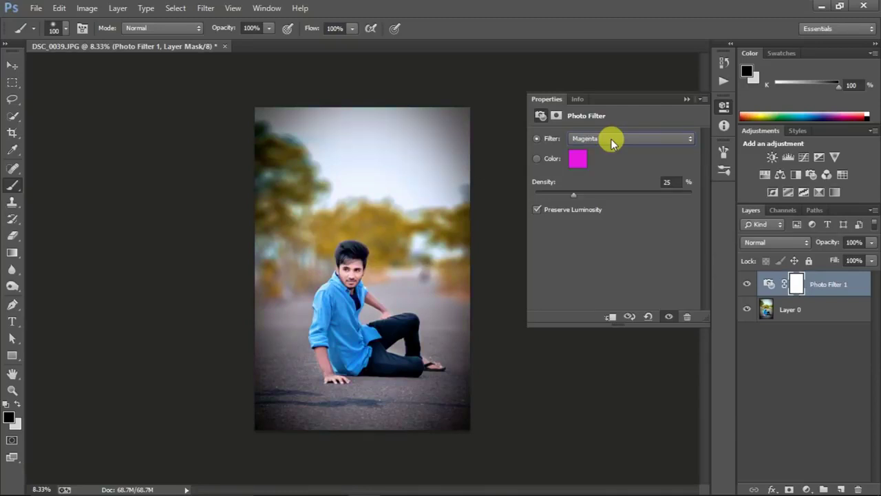
click(683, 98)
key(ctrl+plus)
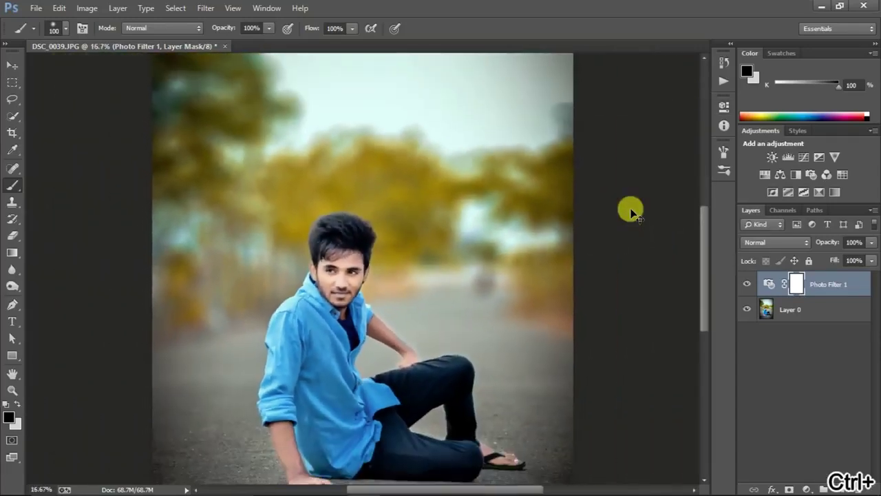
key(ctrl+minus)
key(ctrl+minus)
key(ctrl+plus)
click(747, 286)
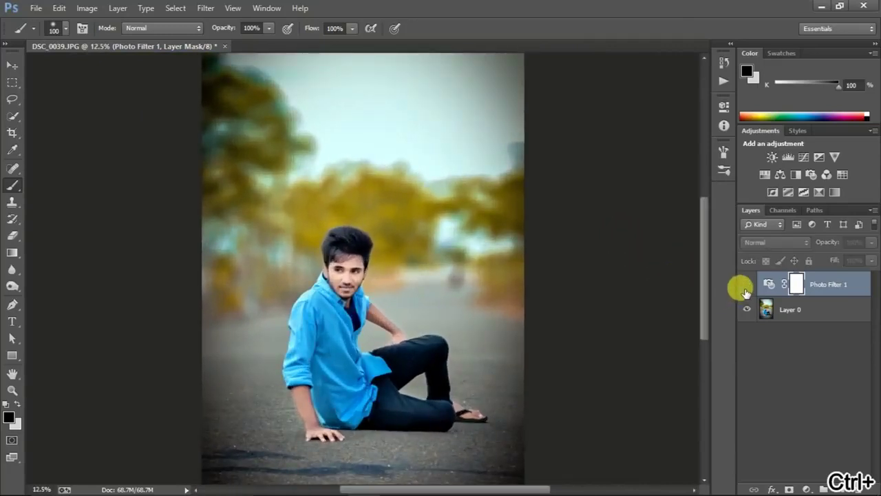
click(746, 285)
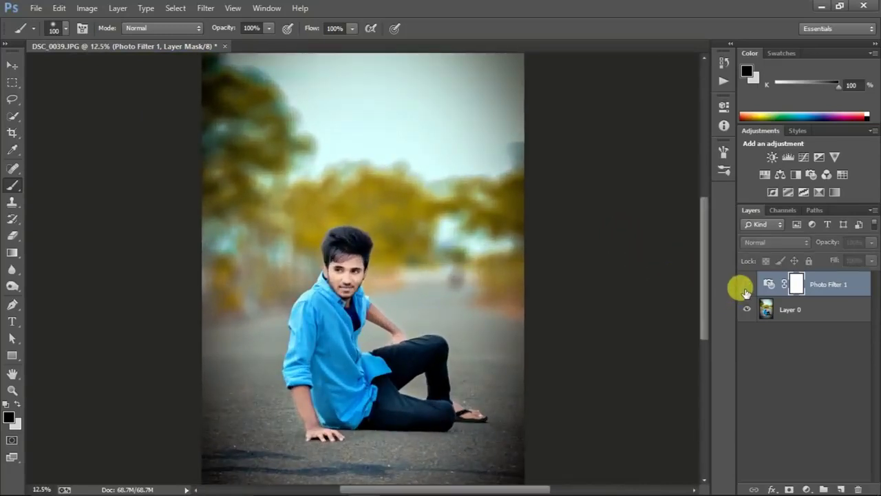
Step: Flatten the photo and its Photo Filter adjustment into a single Background layer
right_click(766, 308)
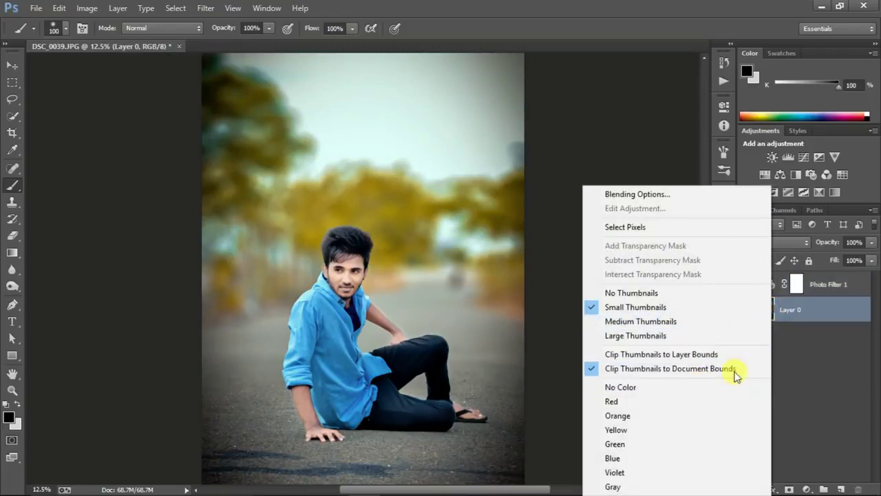
right_click(789, 312)
click(715, 420)
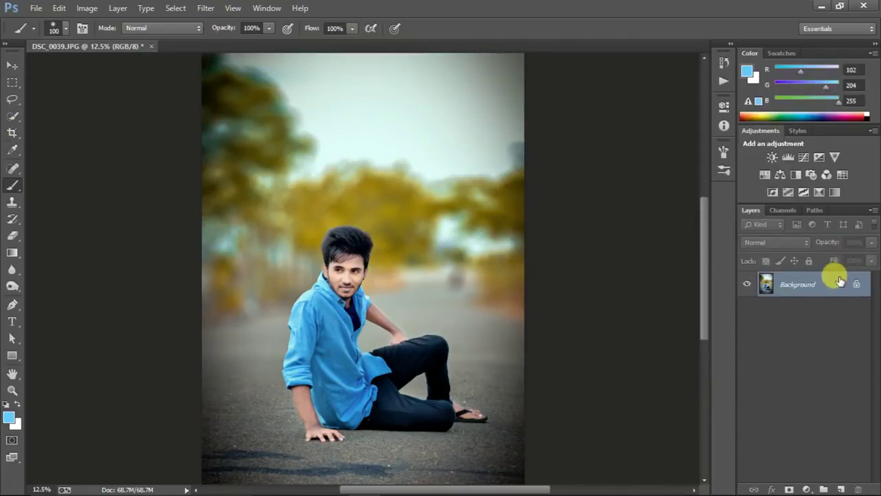
Step: Apply a Selective Color adjustment to the flattened photo with Black at -34% for the Reds, using the Absolute method
key(ctrl+minus)
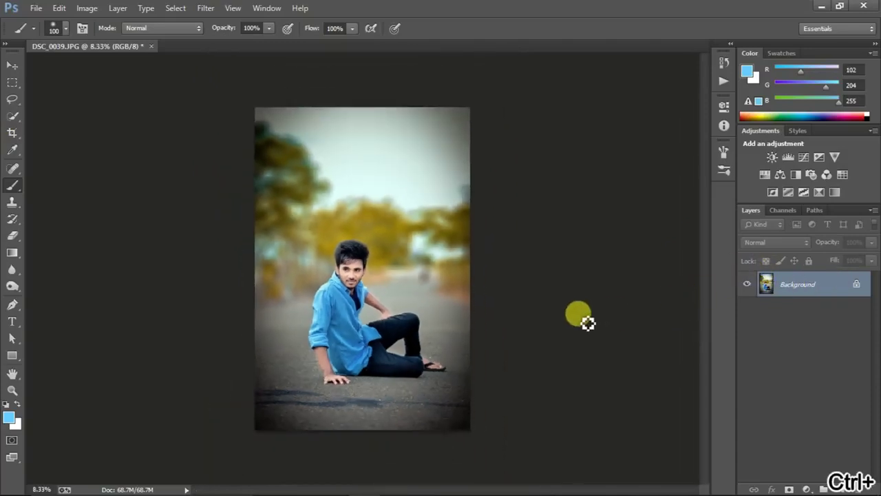
click(84, 8)
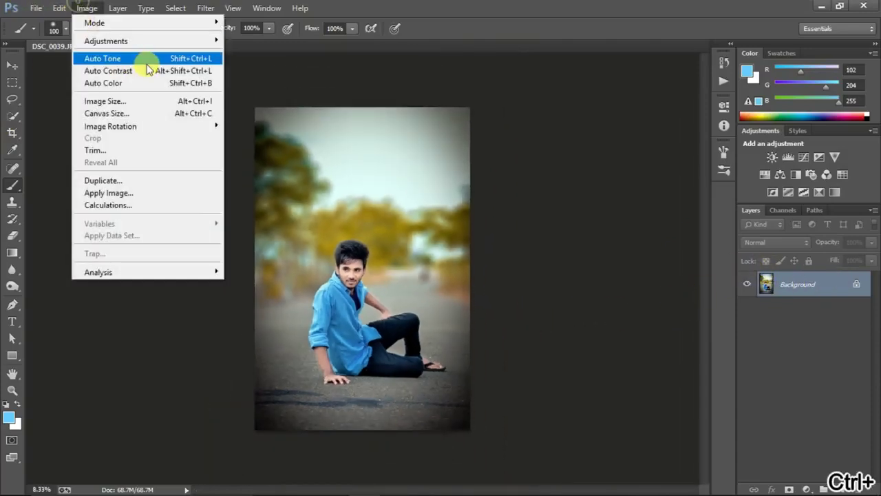
mouse_move(163, 42)
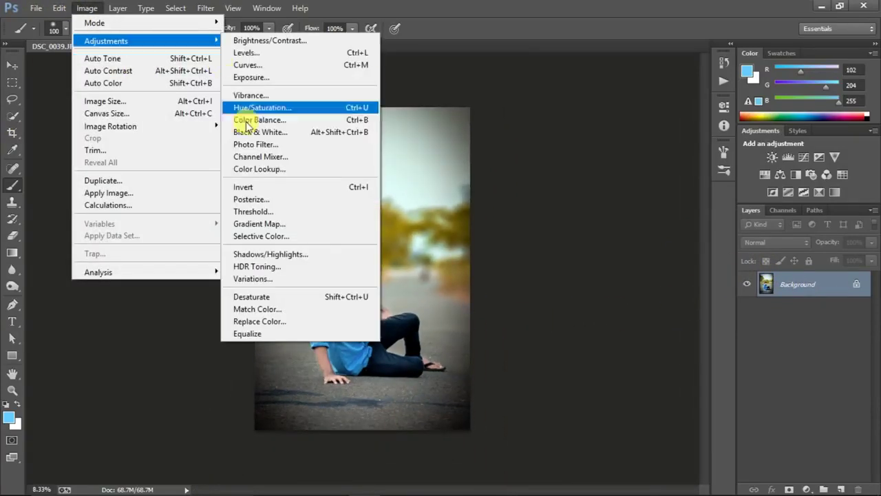
click(265, 236)
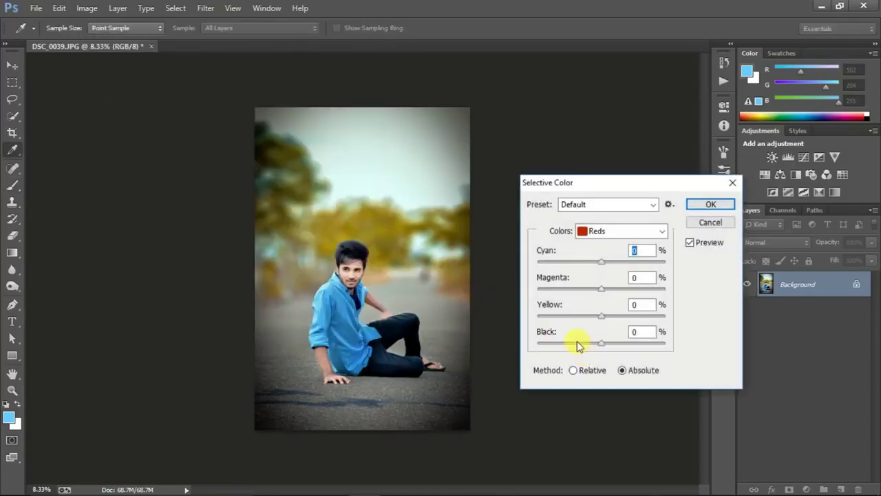
click(580, 342)
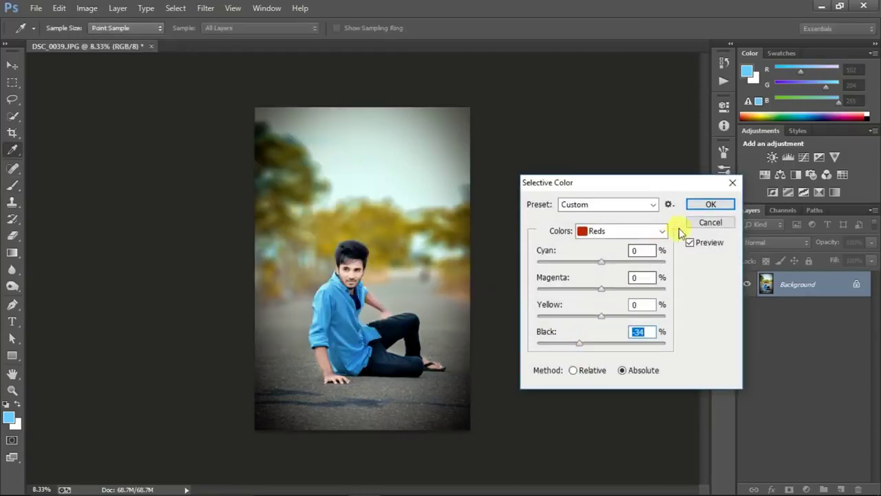
click(709, 205)
key(b)
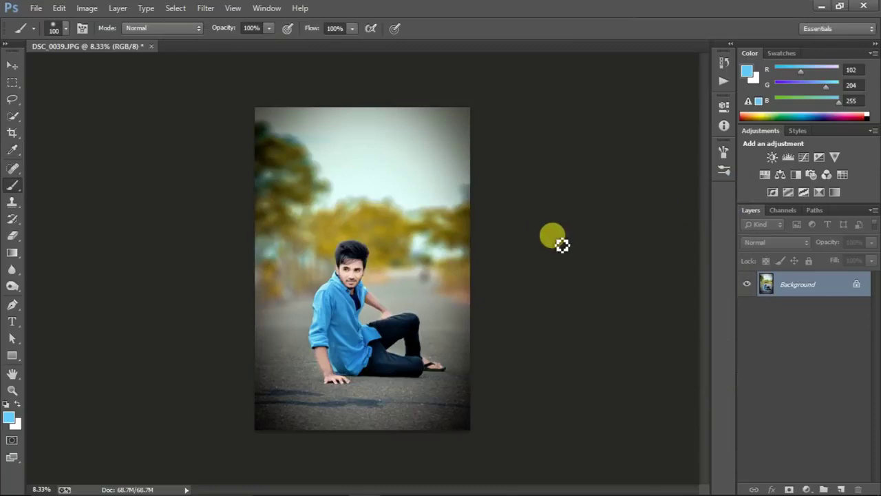
key(ctrl+plus)
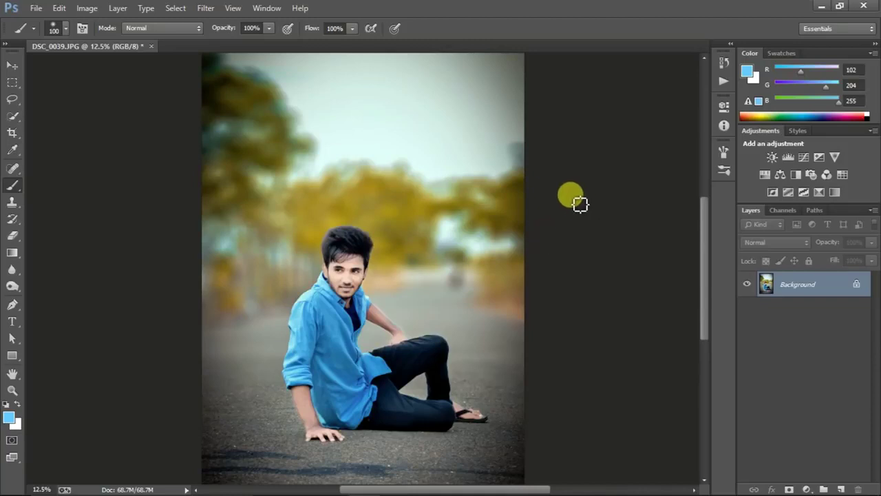
key(ctrl+minus)
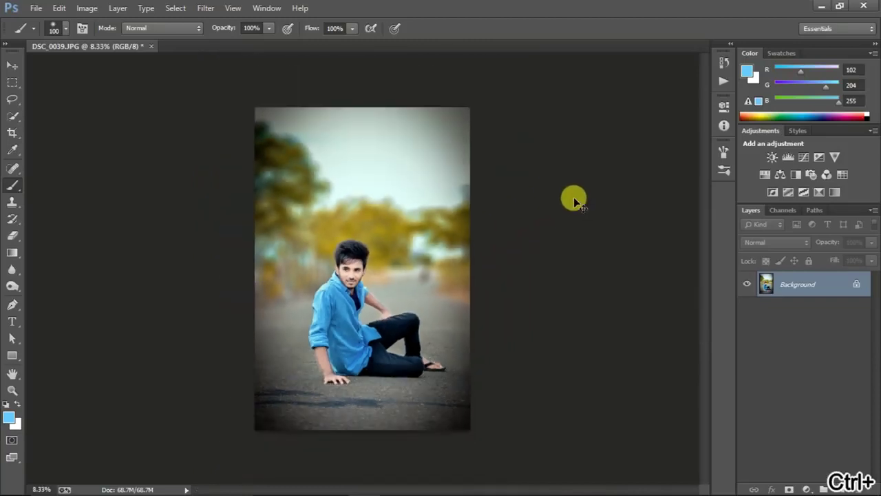
Step: Add a Gradient Fill layer with the black-orange-cream gradient, Radial style, reversed, at 40% scale
click(810, 489)
click(828, 224)
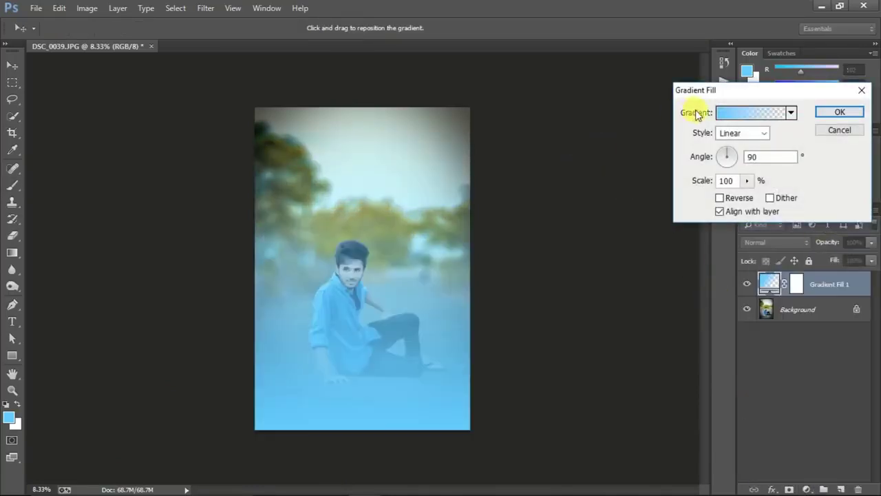
click(792, 115)
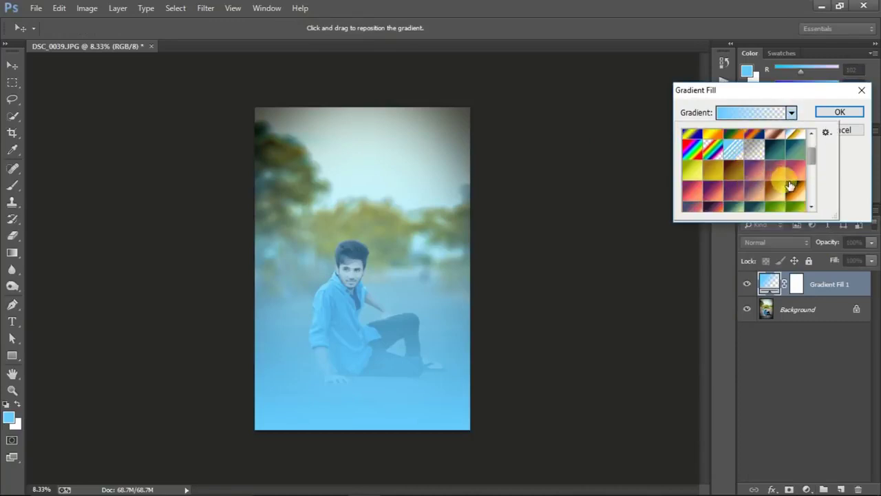
click(791, 159)
click(791, 114)
click(743, 134)
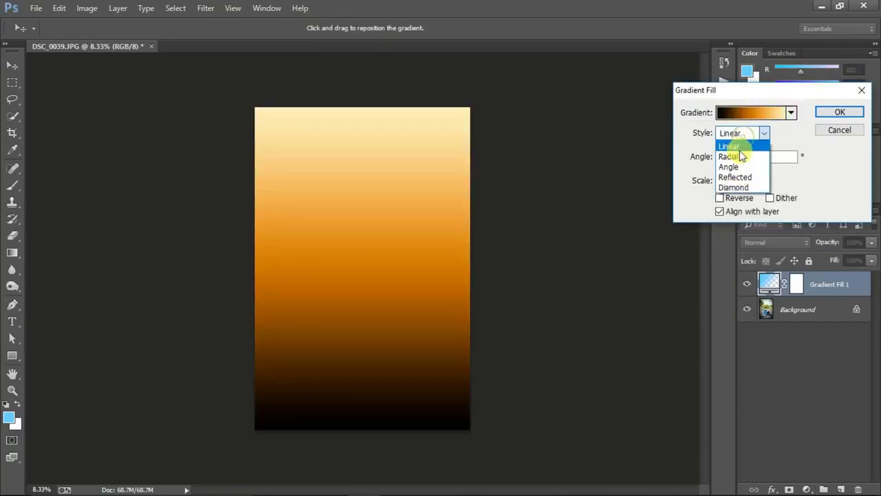
click(742, 153)
click(719, 198)
click(727, 181)
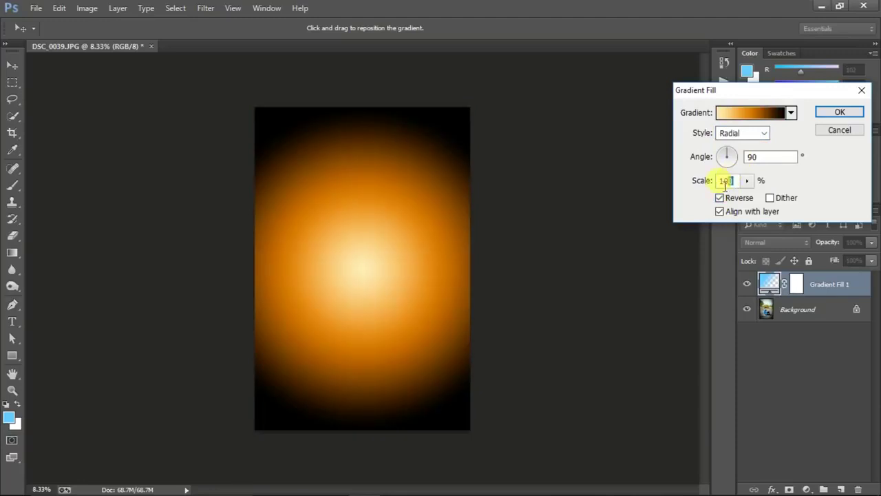
text(40)
key(Return)
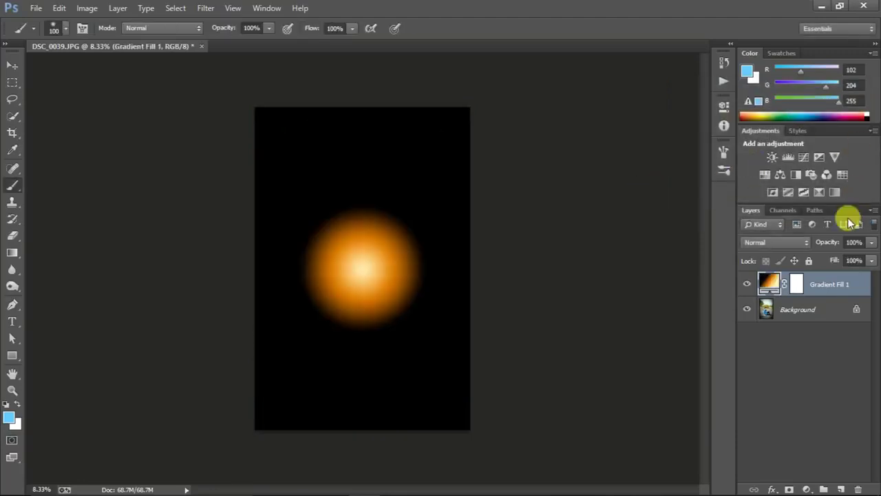
Step: Blend the gradient glow in Screen mode at 30% opacity, repositioned over the man's raised knee
click(790, 244)
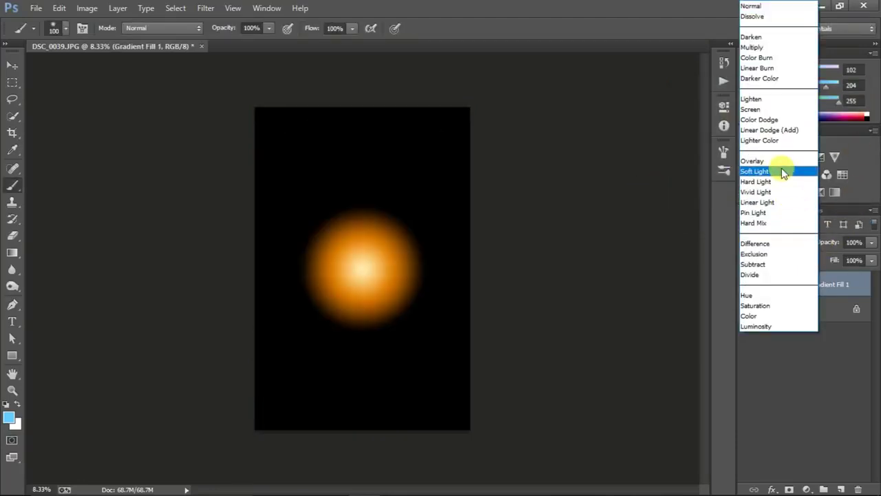
click(777, 109)
double_click(765, 282)
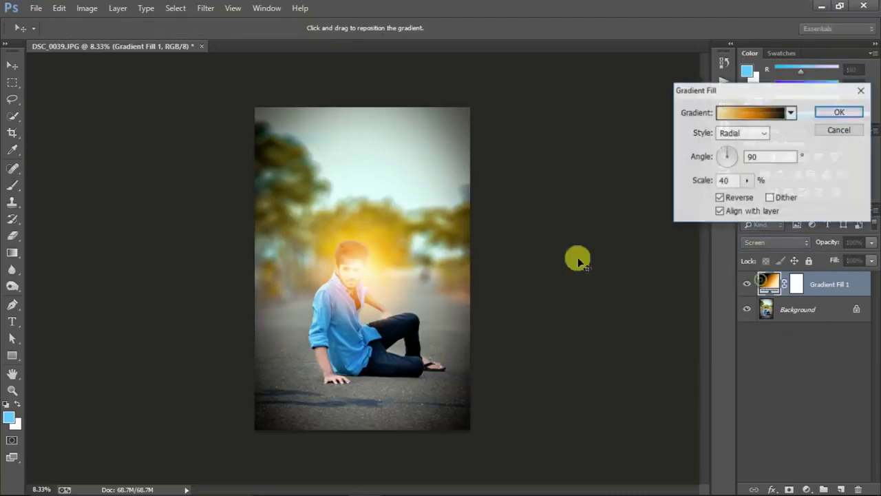
drag(349, 269, 398, 322)
drag(335, 319, 396, 315)
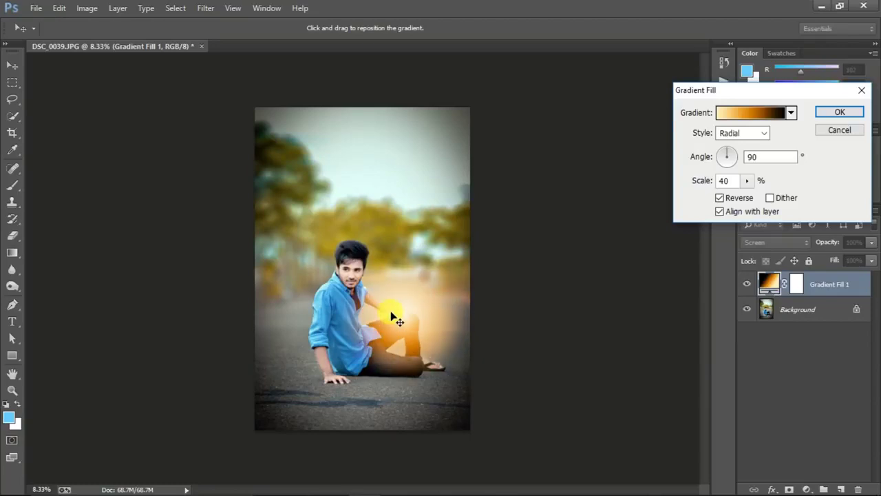
click(840, 112)
drag(827, 246, 776, 257)
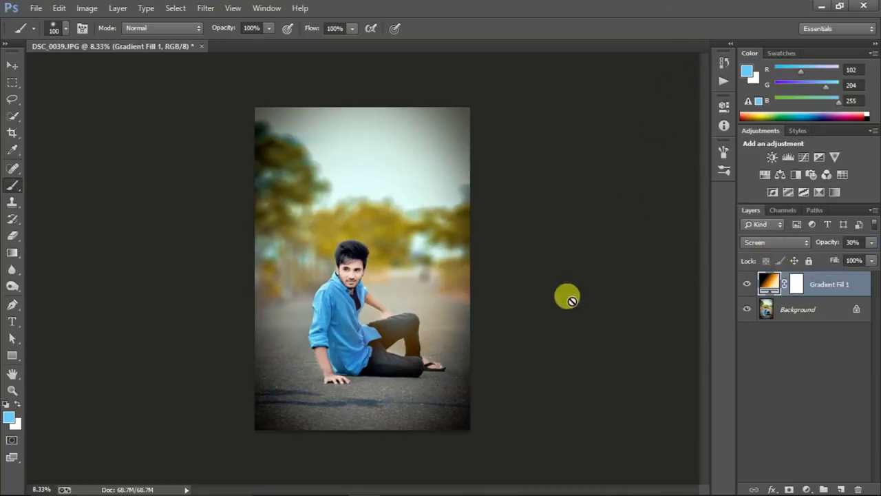
Step: Examine how the orange glow blends with the man and the road, both close up and across the whole image
key(ctrl+plus)
key(ctrl+plus)
key(ctrl+plus)
key(ctrl+plus)
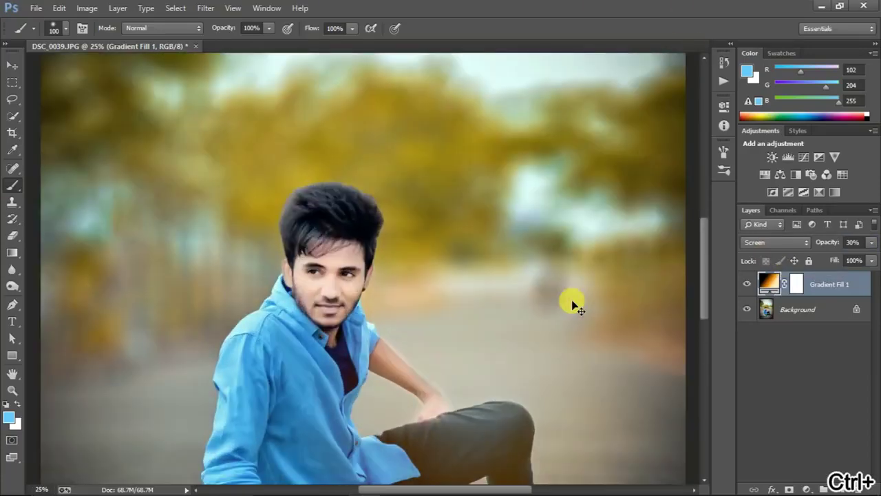
key(ctrl+minus)
key(ctrl+minus)
key(ctrl+minus)
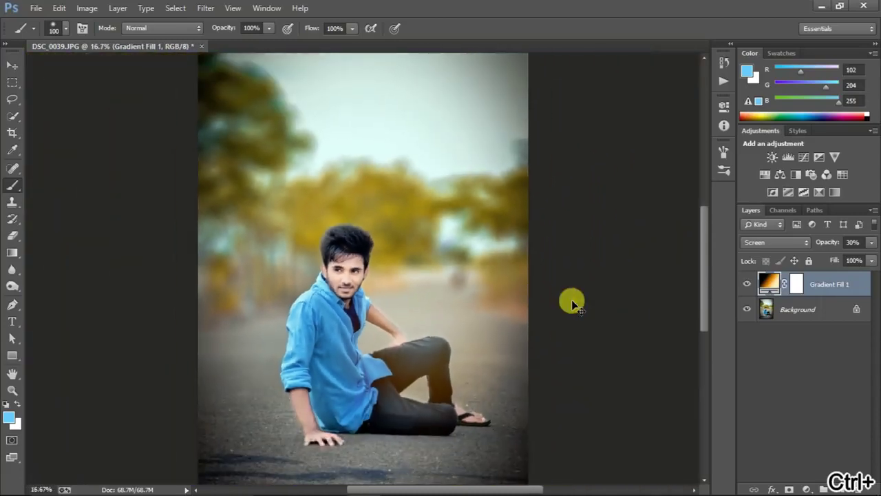
key(ctrl+minus)
key(ctrl+plus)
key(ctrl+minus)
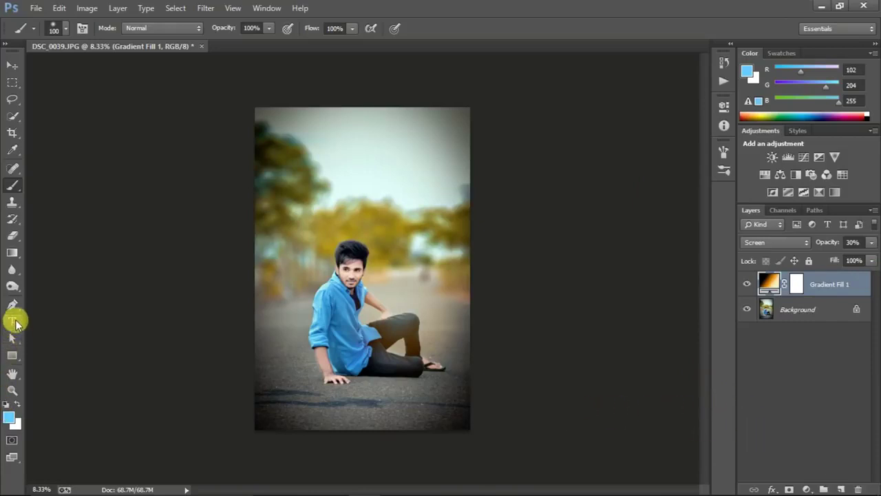
right_click(819, 316)
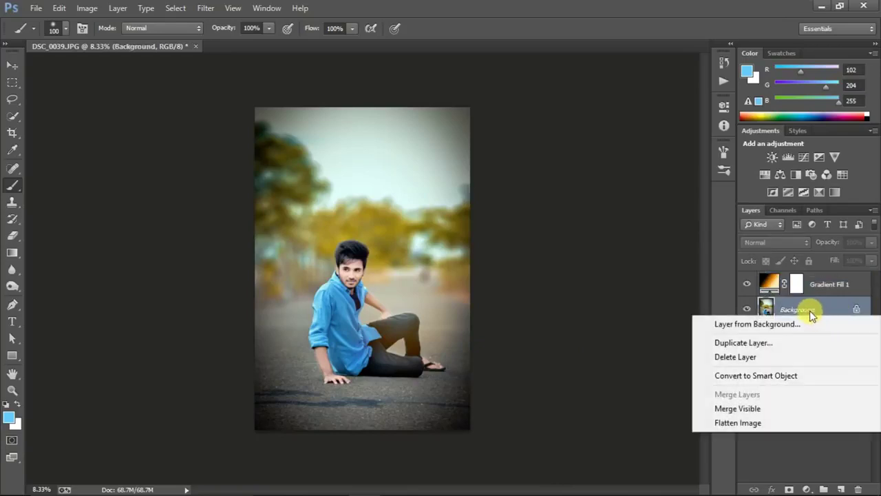
click(535, 344)
right_click(535, 345)
click(663, 247)
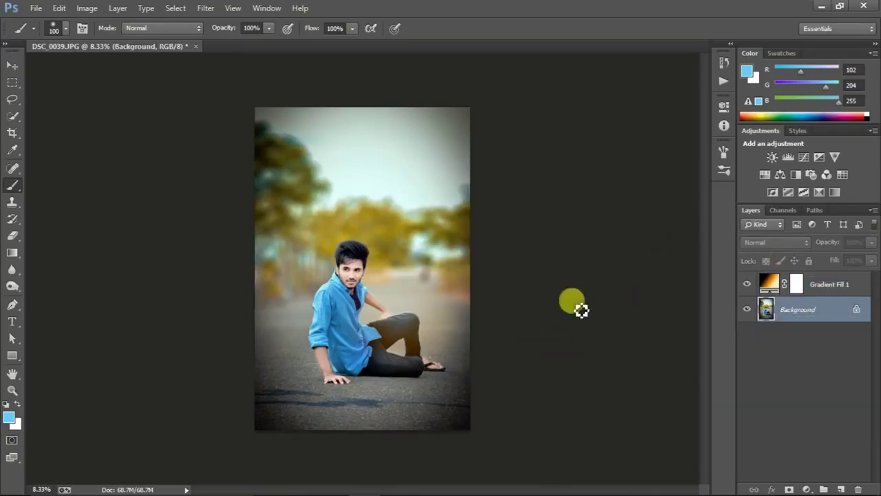